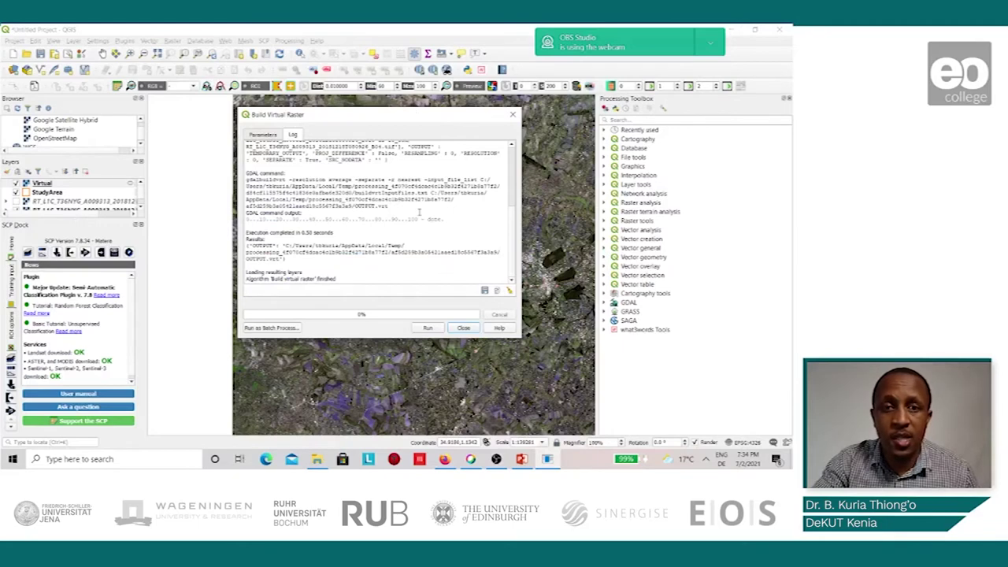
Close the finished Build Virtual Raster dialog so the new Virtual layer appears above StudyArea
{"action": "left_click", "coordinate": [463, 327]}
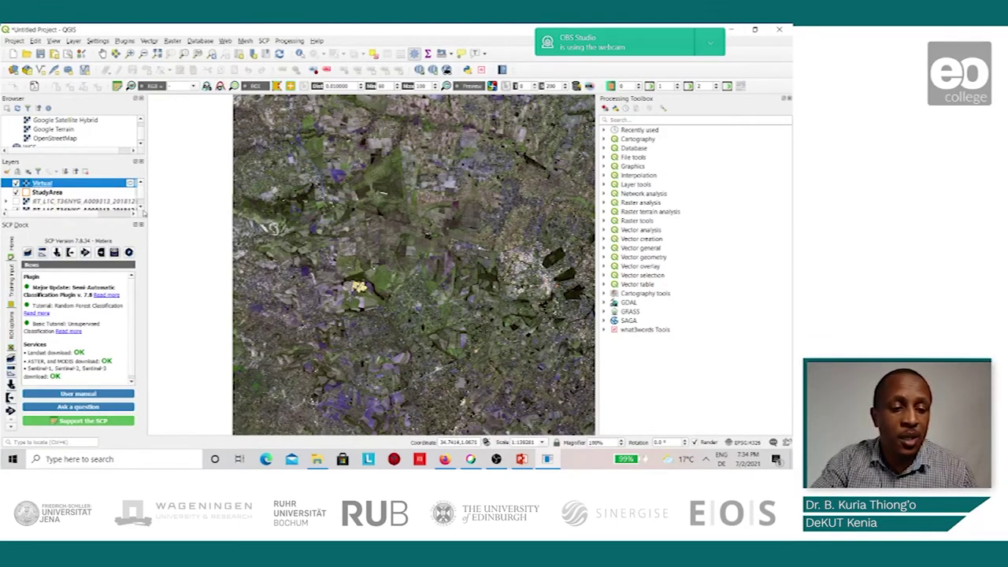
Uncheck the RT_L1C tile layers in the Layers panel, leaving the Virtual mosaic displayed
{"action": "scroll", "coordinate": [17, 197], "scroll_direction": "down", "scroll_amount": 2}
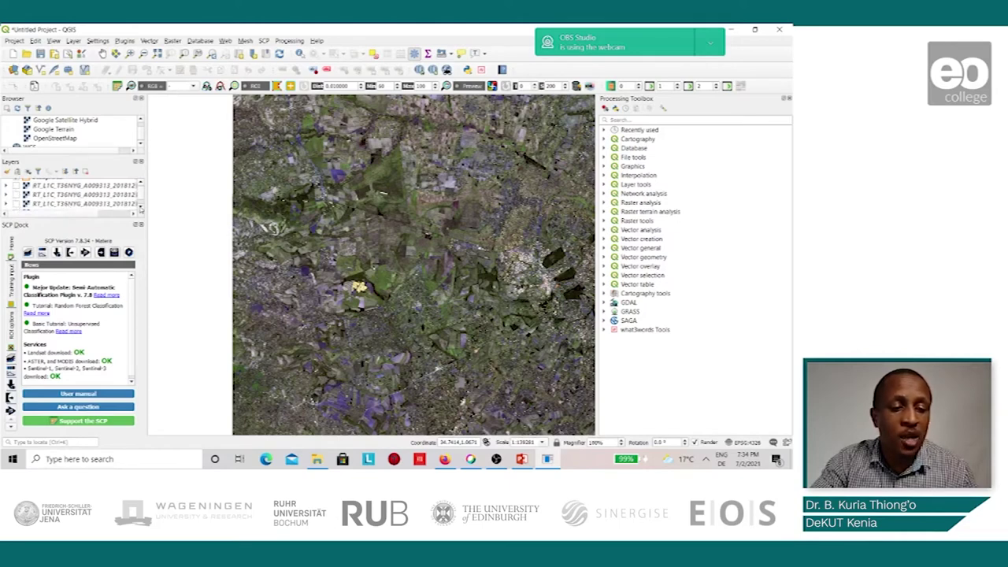
{"action": "scroll", "coordinate": [16, 201], "scroll_direction": "down", "scroll_amount": 1}
{"action": "left_click", "coordinate": [16, 197]}
{"action": "left_click", "coordinate": [16, 205]}
{"action": "scroll", "coordinate": [143, 210], "scroll_direction": "up", "scroll_amount": 1}
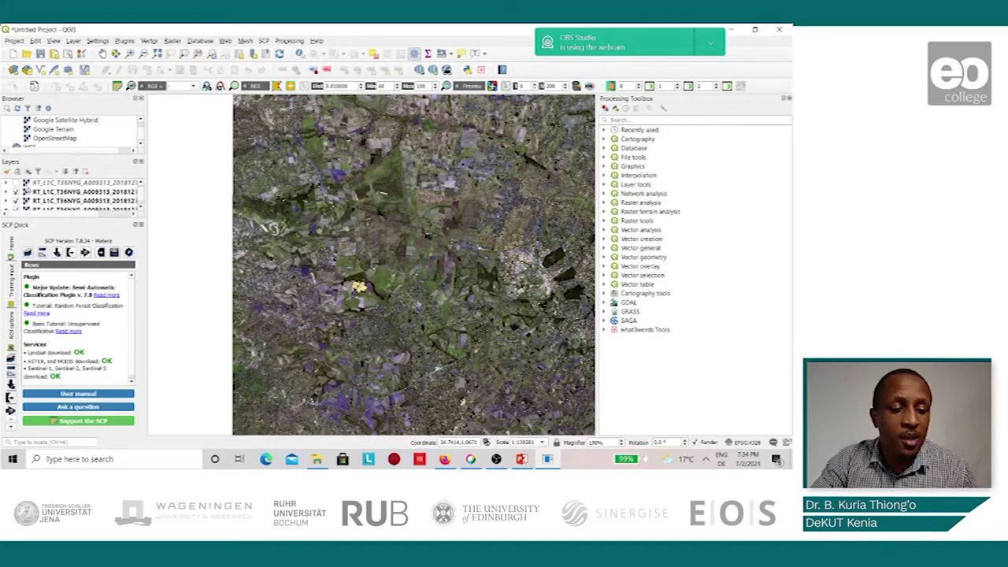
{"action": "left_click", "coordinate": [16, 201]}
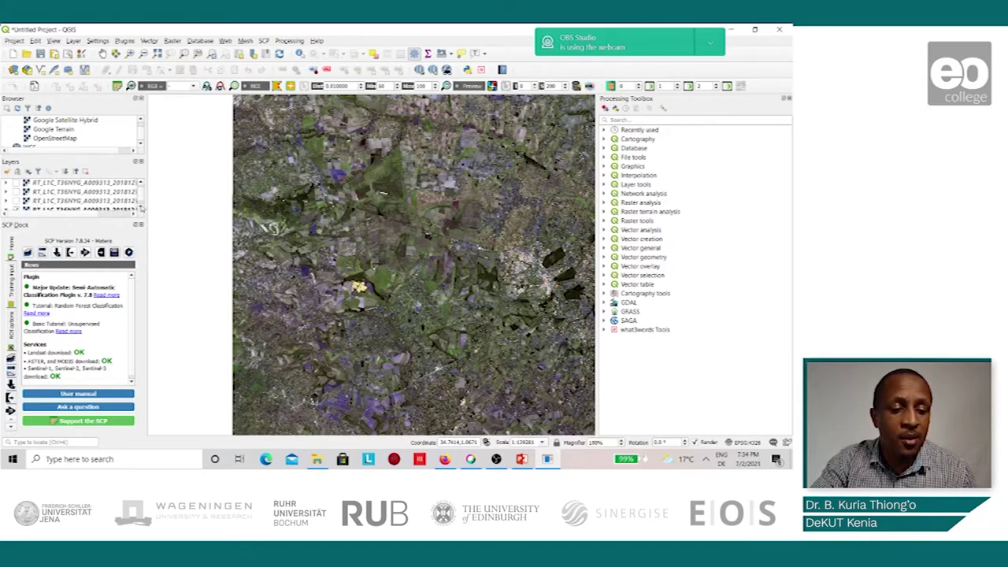
{"action": "left_click", "coordinate": [6, 201]}
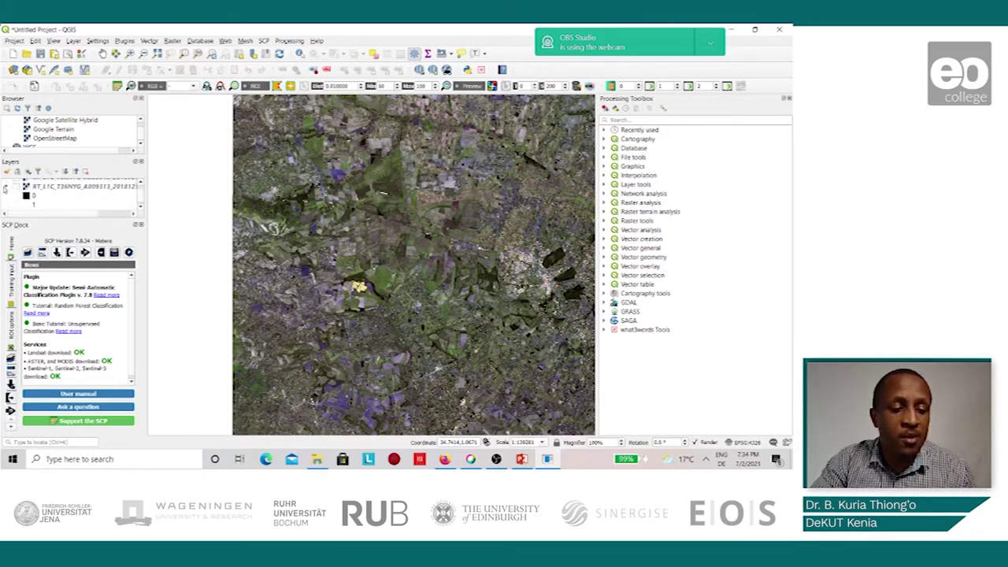
{"action": "left_click", "coordinate": [6, 187]}
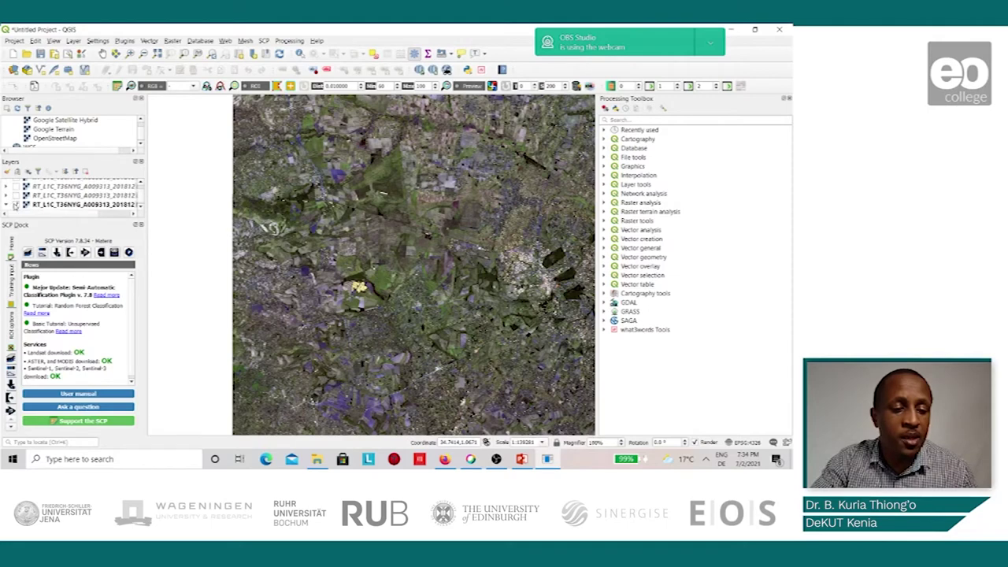
{"action": "left_click", "coordinate": [8, 201]}
{"action": "left_click", "coordinate": [7, 187]}
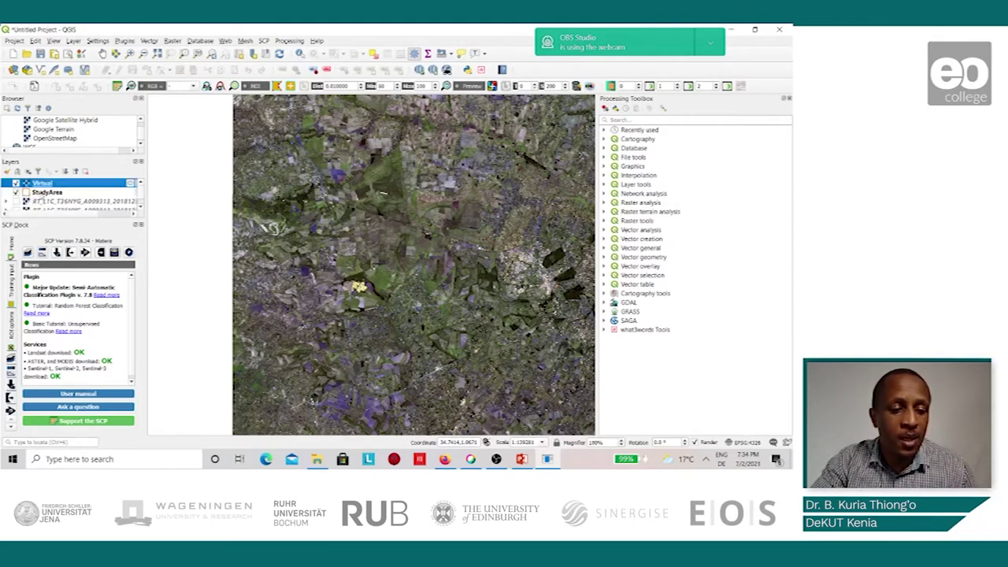
{"action": "scroll", "coordinate": [404, 218], "scroll_direction": "down", "scroll_amount": 5}
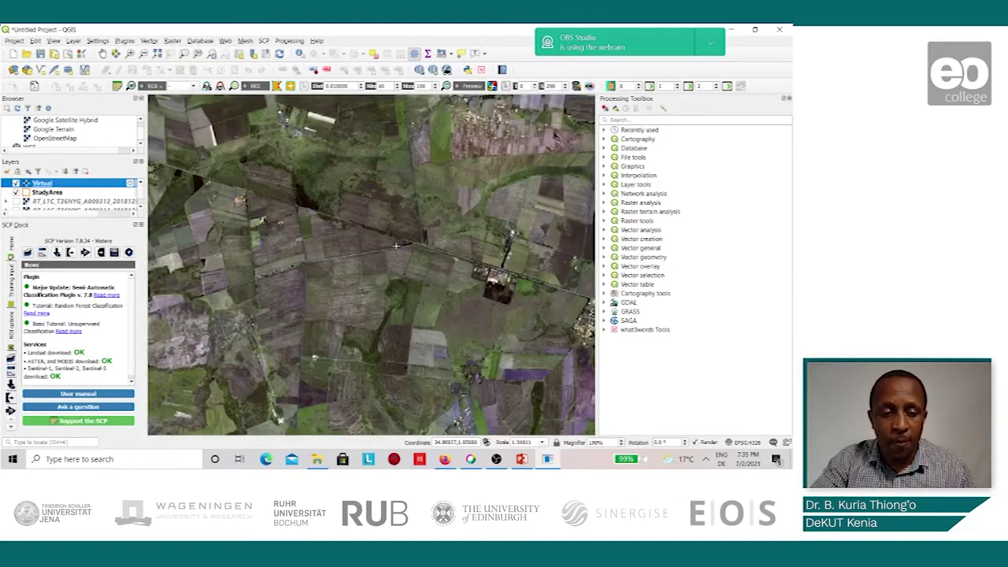
{"action": "scroll", "coordinate": [398, 246], "scroll_direction": "down", "scroll_amount": 2}
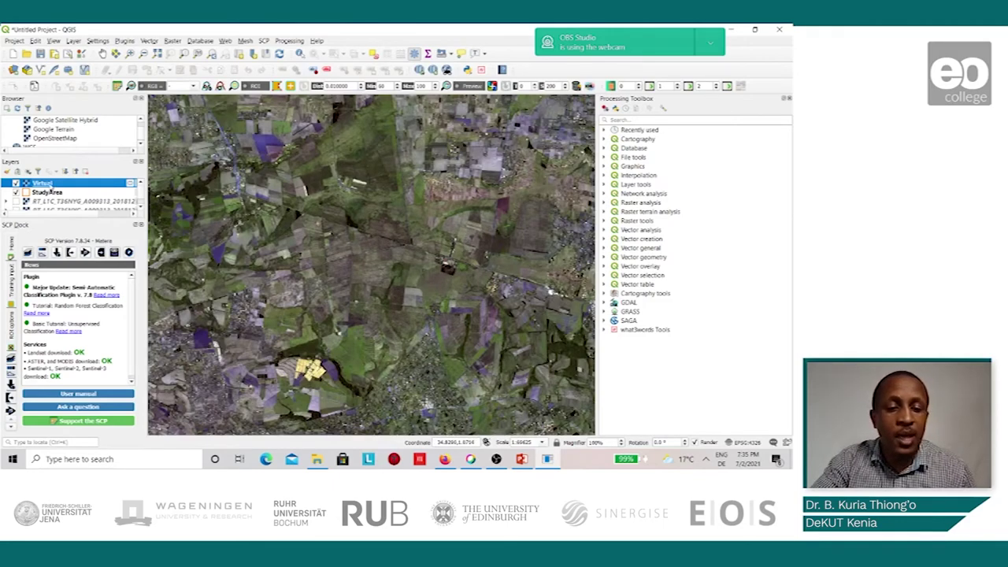
In the Virtual layer's Symbology, set Red band to Band 3 and Blue band to Band 1
{"action": "right_click", "coordinate": [50, 189]}
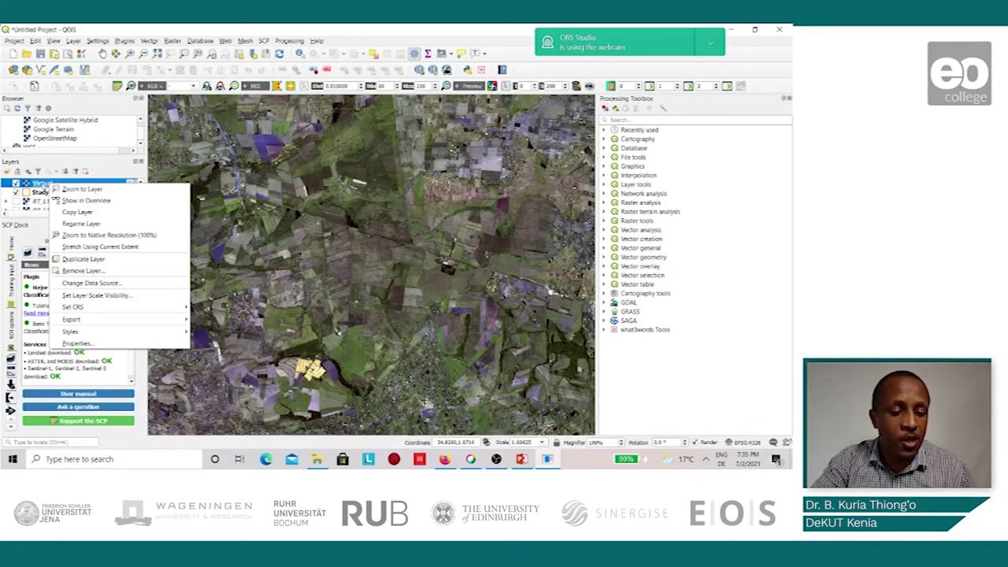
{"action": "left_click", "coordinate": [79, 344]}
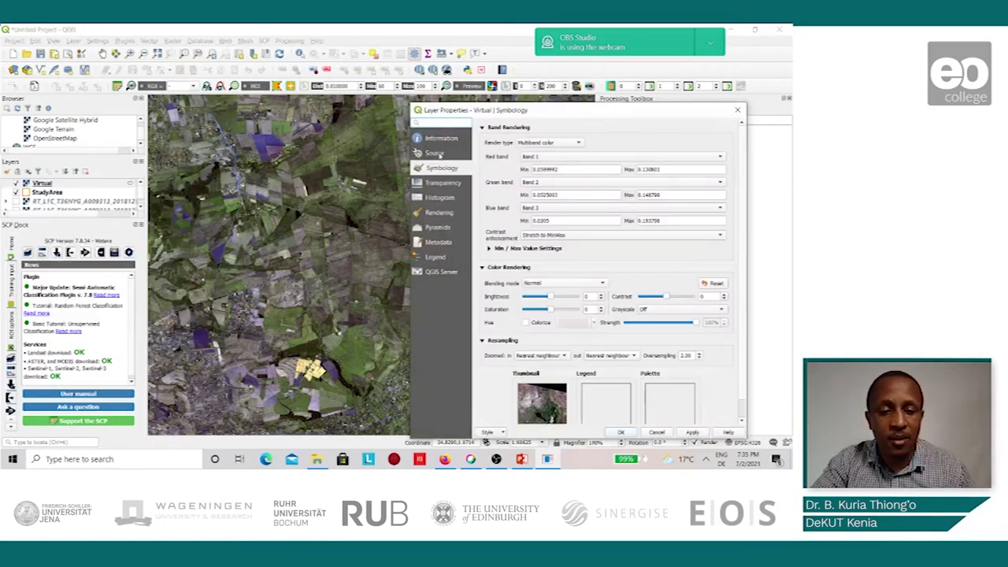
{"action": "left_click_drag", "start_coordinate": [548, 112], "coordinate": [320, 84]}
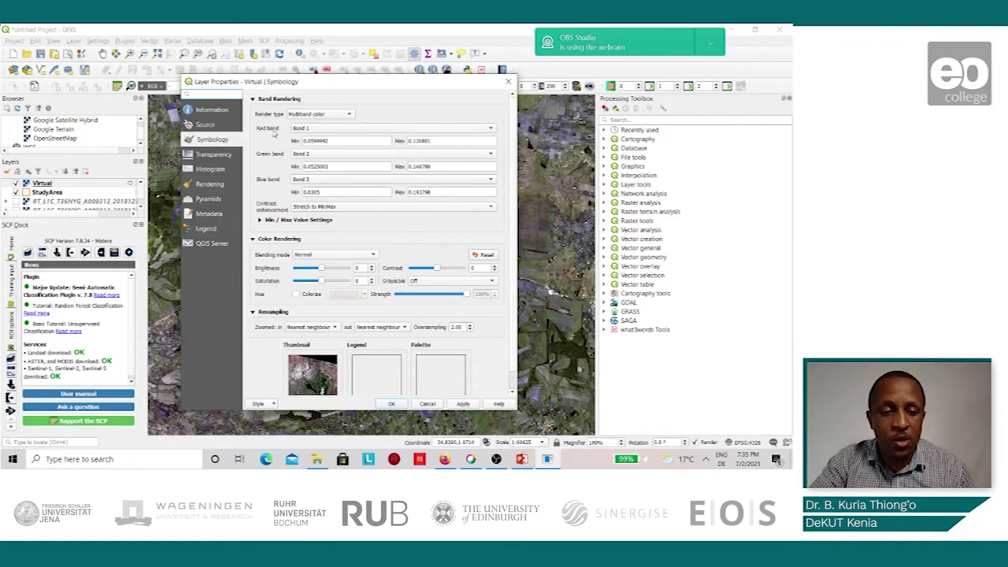
{"action": "left_click", "coordinate": [490, 129]}
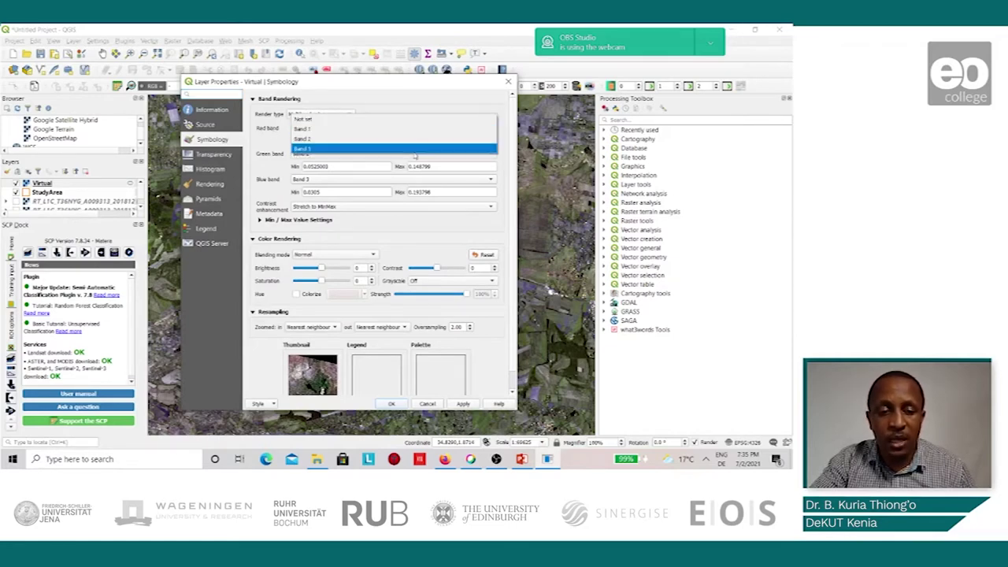
{"action": "left_click", "coordinate": [414, 149]}
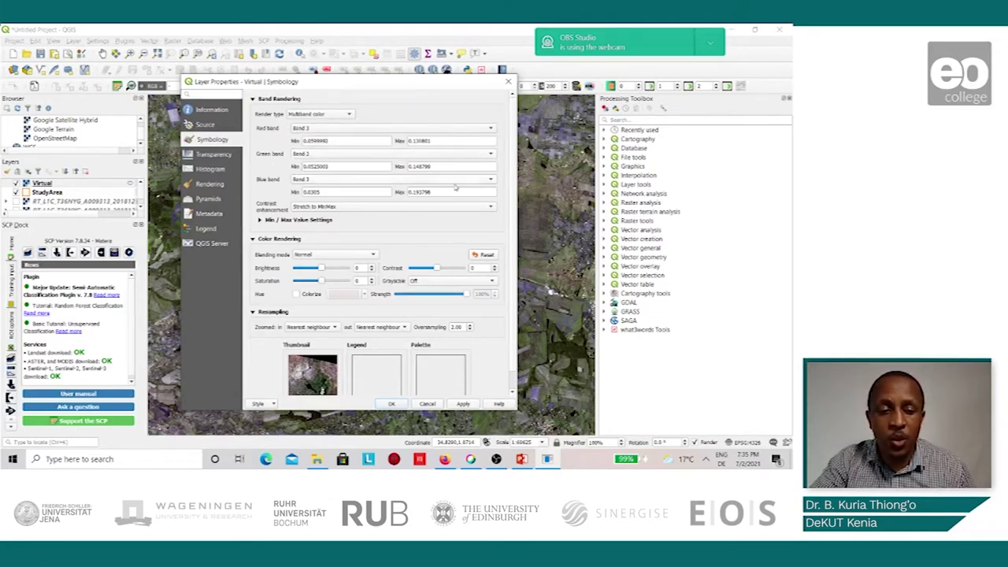
{"action": "left_click", "coordinate": [493, 180]}
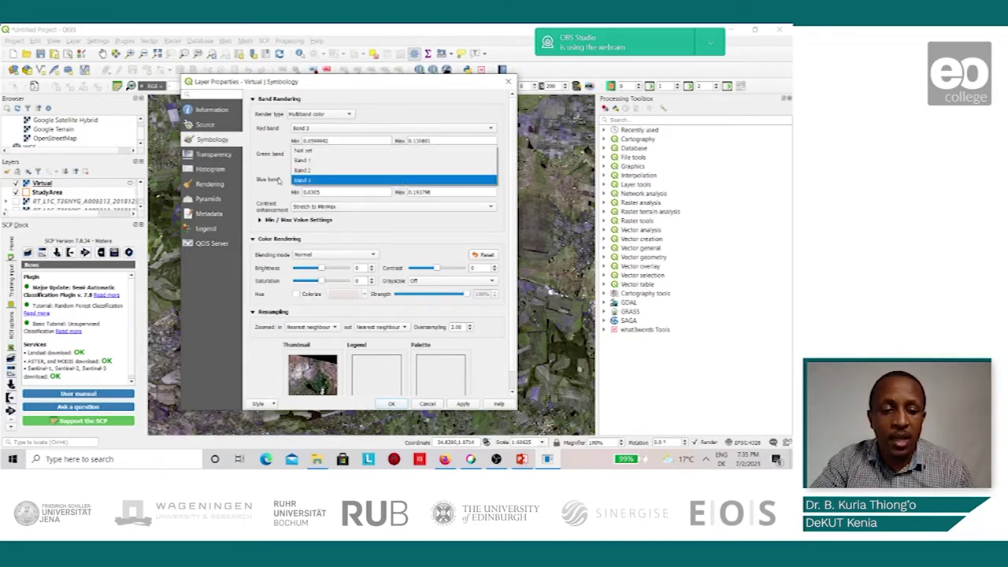
{"action": "left_click", "coordinate": [309, 160]}
{"action": "left_click", "coordinate": [466, 403]}
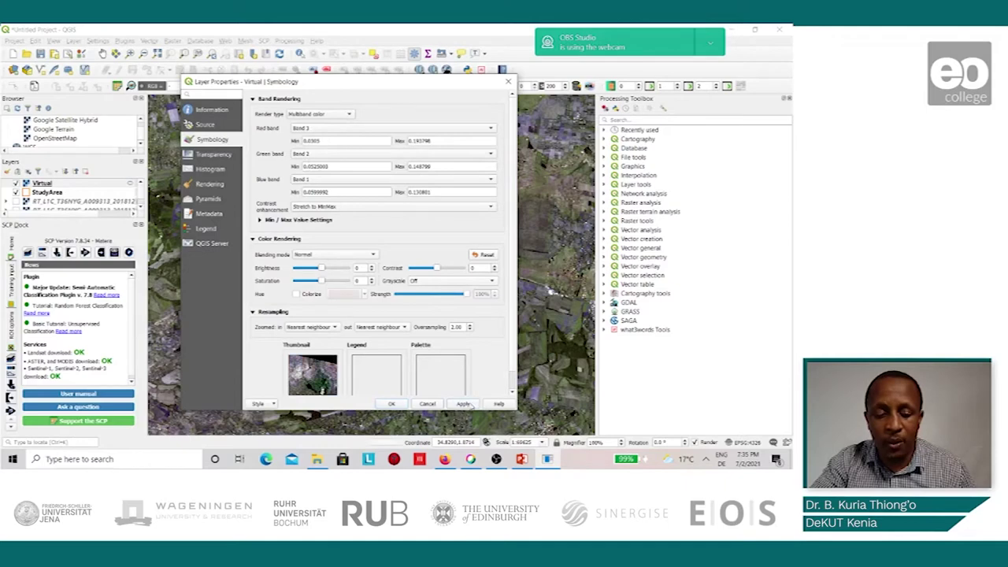
{"action": "left_click", "coordinate": [393, 404]}
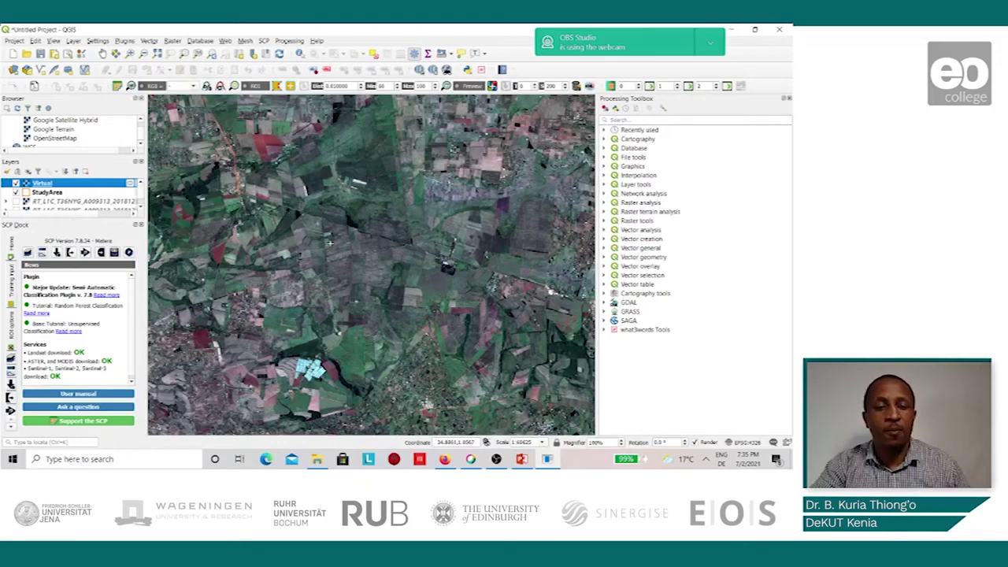
Zoom out and pan over the mosaic, then drag StudyArea above Virtual in the layer list
{"action": "scroll", "coordinate": [349, 241], "scroll_direction": "down", "scroll_amount": 1}
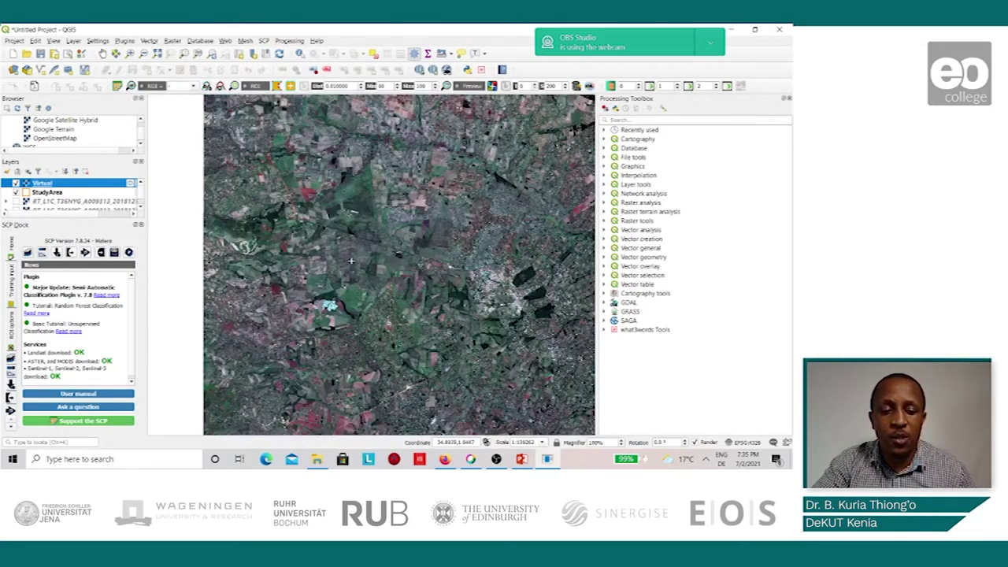
{"action": "scroll", "coordinate": [351, 260], "scroll_direction": "down", "scroll_amount": 1}
{"action": "scroll", "coordinate": [356, 260], "scroll_direction": "down", "scroll_amount": 1}
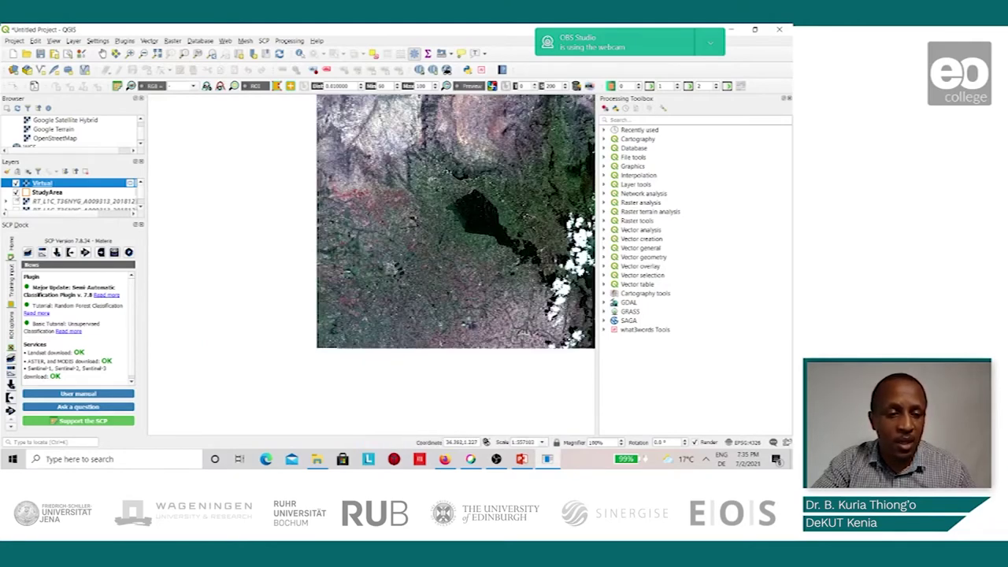
{"action": "left_click", "coordinate": [102, 53]}
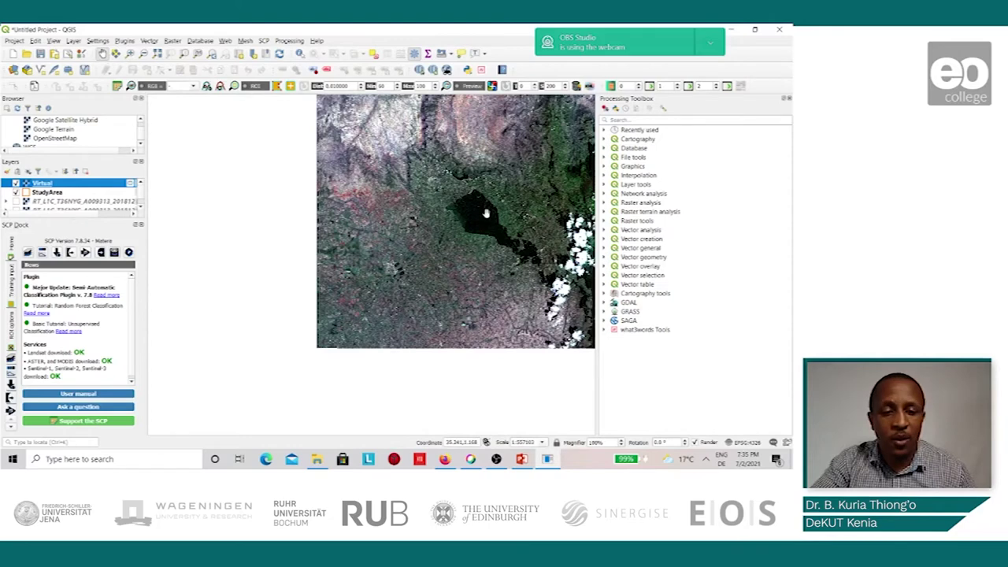
{"action": "left_click_drag", "start_coordinate": [479, 213], "coordinate": [292, 232]}
{"action": "left_click_drag", "start_coordinate": [420, 337], "coordinate": [396, 288]}
{"action": "left_click_drag", "start_coordinate": [327, 183], "coordinate": [378, 297]}
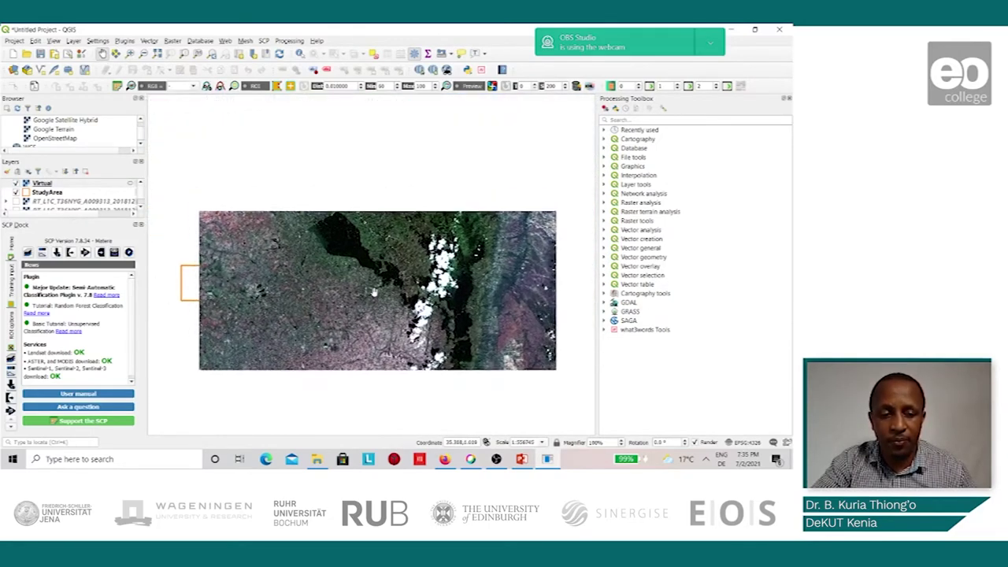
{"action": "left_click_drag", "start_coordinate": [209, 283], "coordinate": [323, 283]}
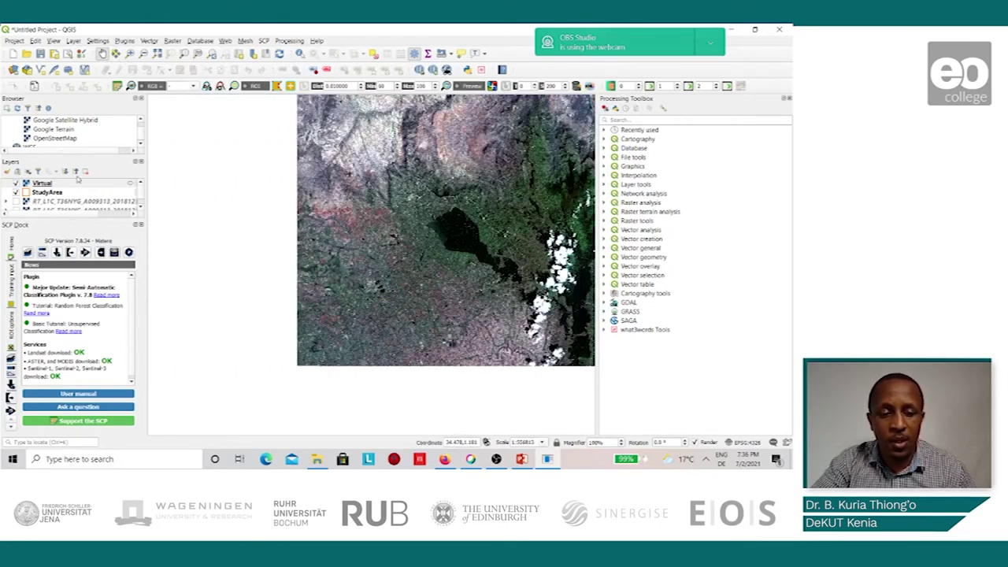
{"action": "left_click", "coordinate": [47, 194]}
{"action": "left_click_drag", "start_coordinate": [46, 198], "coordinate": [49, 183]}
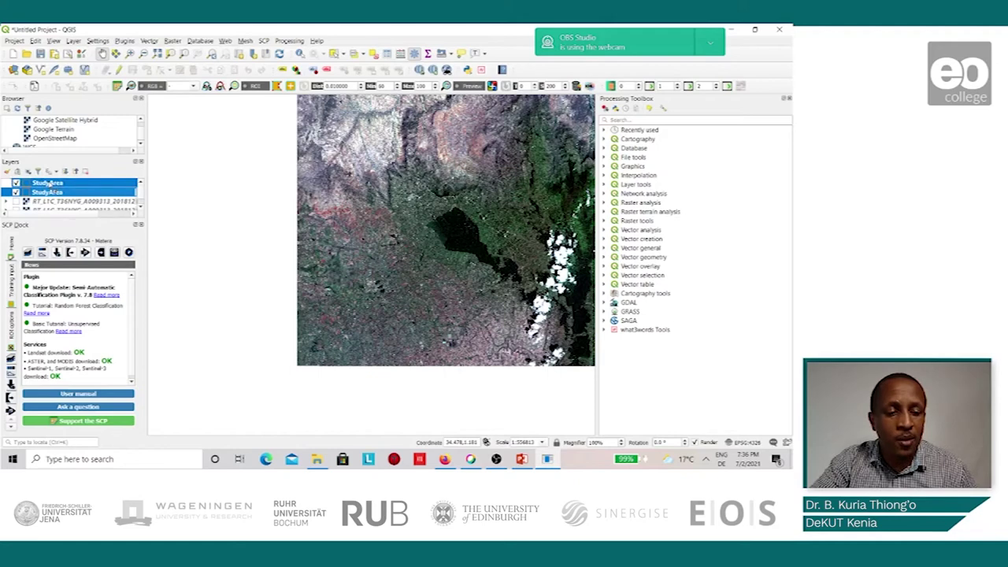
Zoom and pan the map until the orange StudyArea boundary around the farmland is in view
{"action": "scroll", "coordinate": [356, 292], "scroll_direction": "up", "scroll_amount": 2}
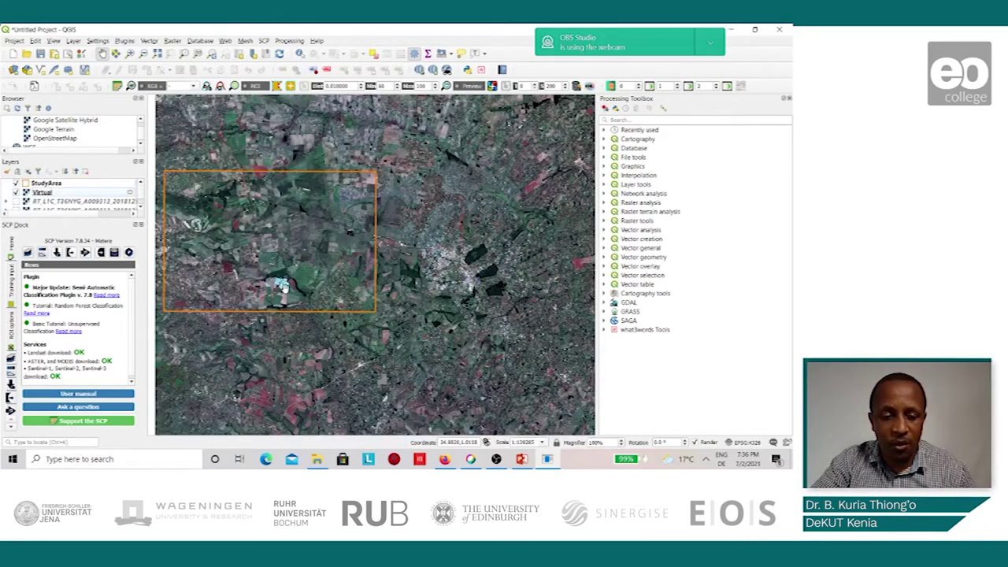
{"action": "left_click_drag", "start_coordinate": [284, 289], "coordinate": [354, 290]}
{"action": "scroll", "coordinate": [354, 288], "scroll_direction": "up", "scroll_amount": 1}
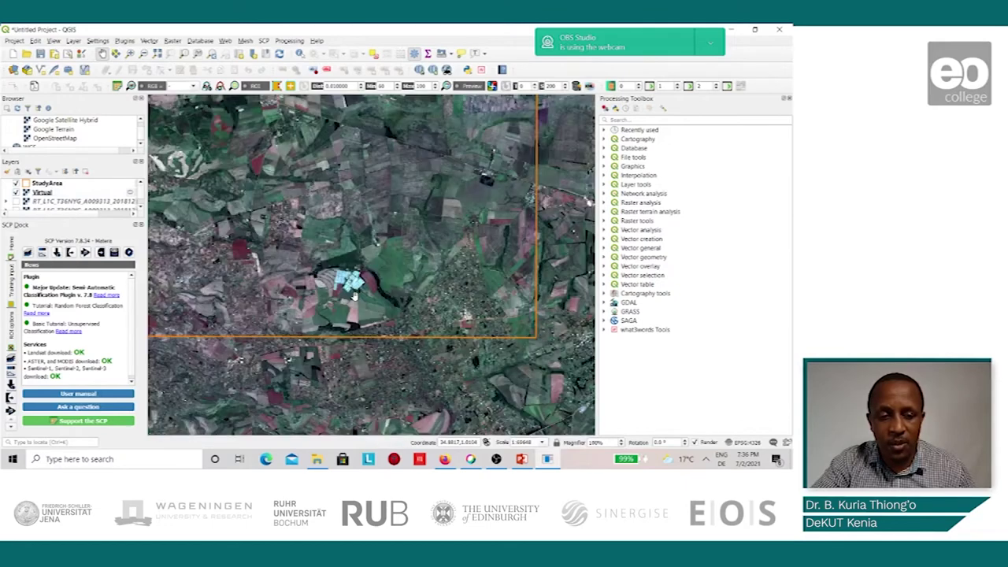
{"action": "scroll", "coordinate": [354, 271], "scroll_direction": "down", "scroll_amount": 1}
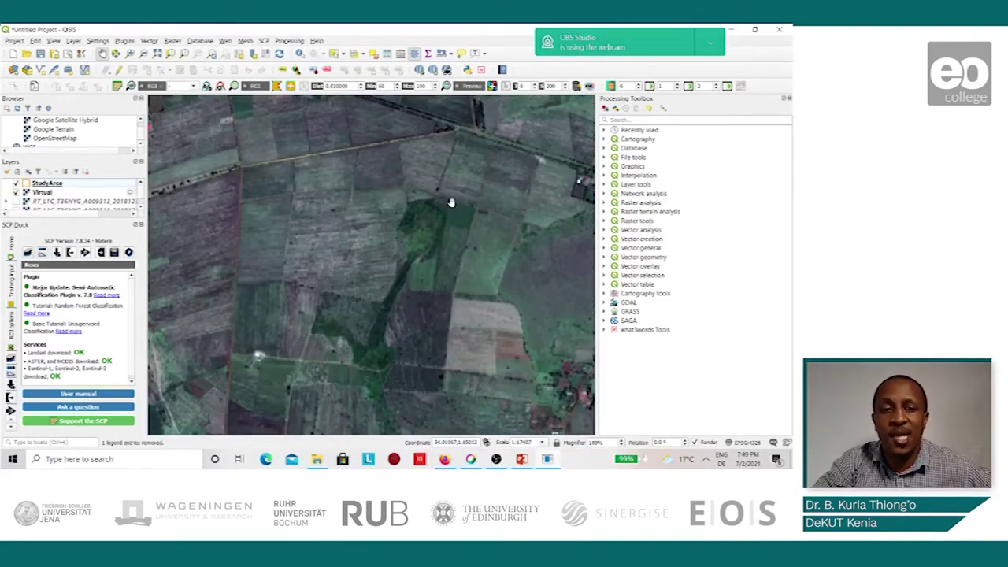
{"action": "scroll", "coordinate": [450, 204], "scroll_direction": "down", "scroll_amount": 2}
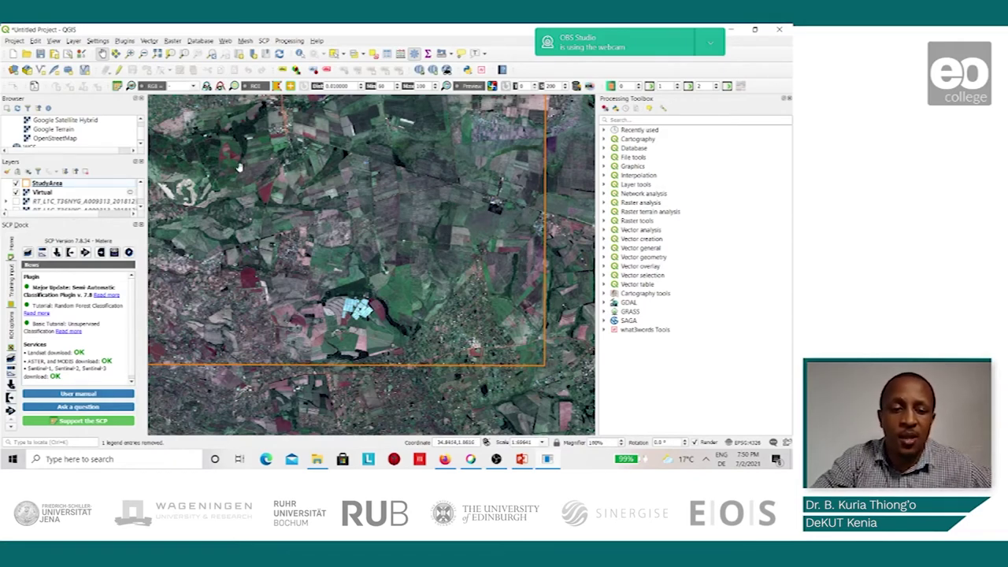
Start a new shapefile layer with Polygon geometry and the WGS 84 (EPSG:4326) CRS
{"action": "left_click", "coordinate": [34, 69]}
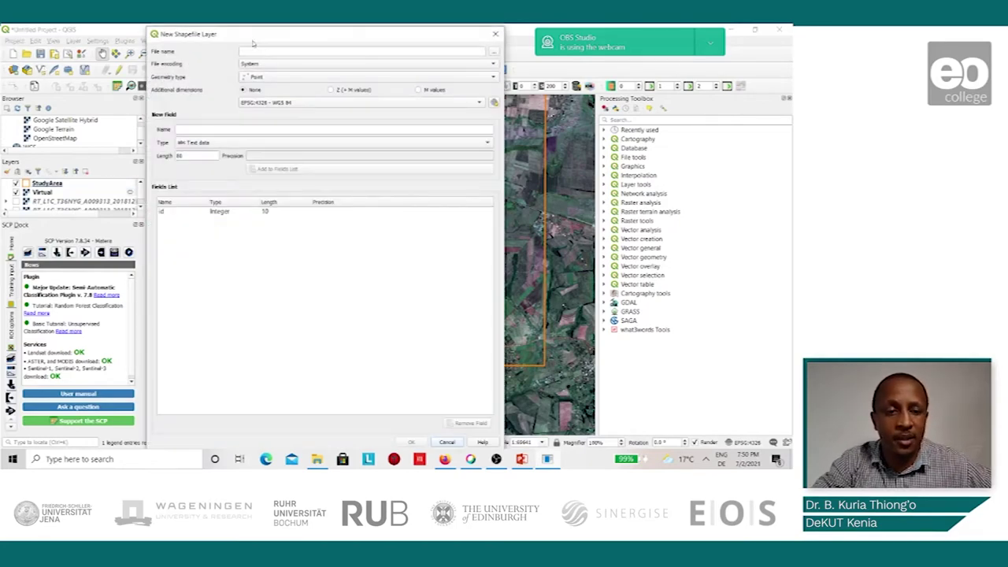
{"action": "left_click_drag", "start_coordinate": [273, 29], "coordinate": [324, 70]}
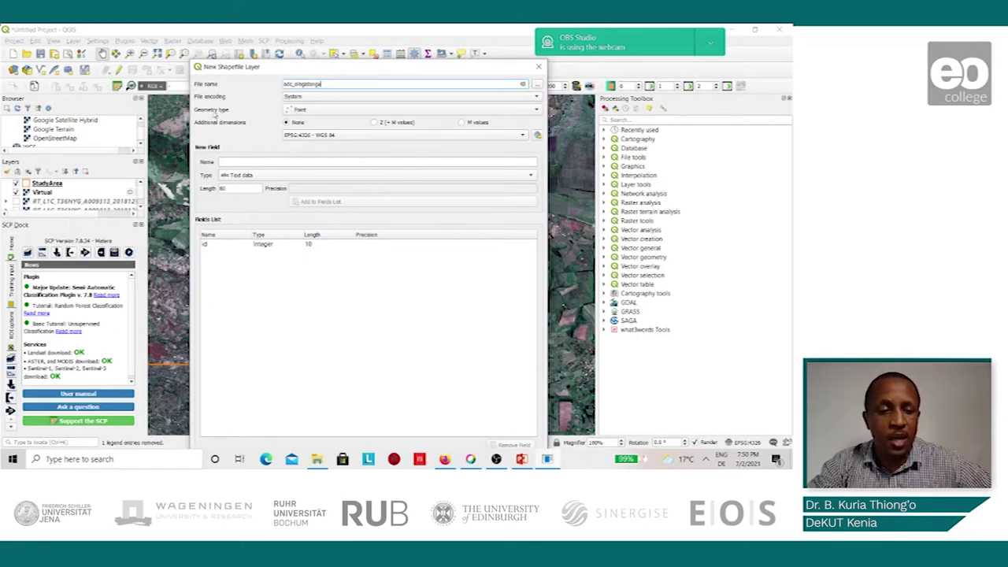
{"action": "left_click", "coordinate": [535, 111]}
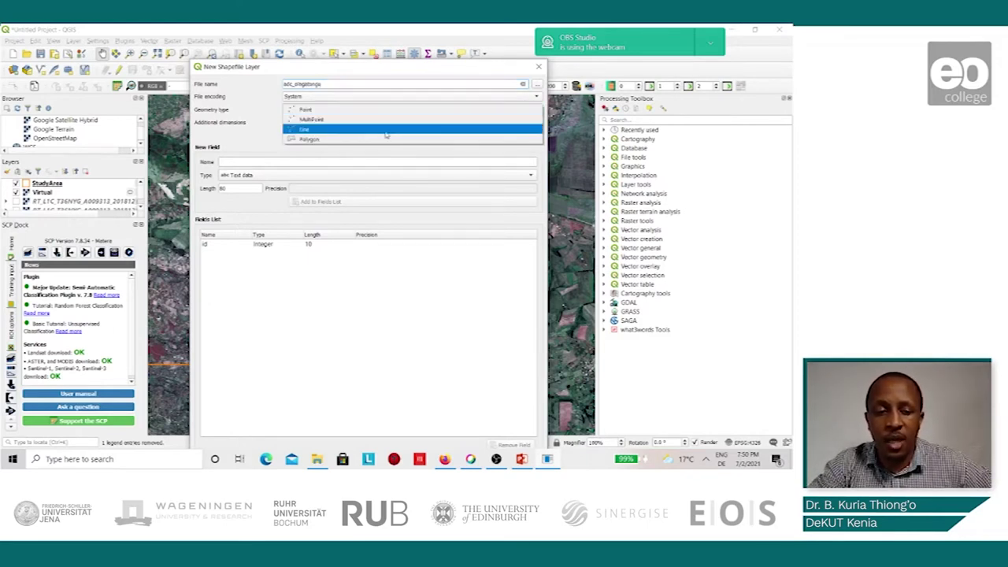
{"action": "left_click", "coordinate": [385, 139]}
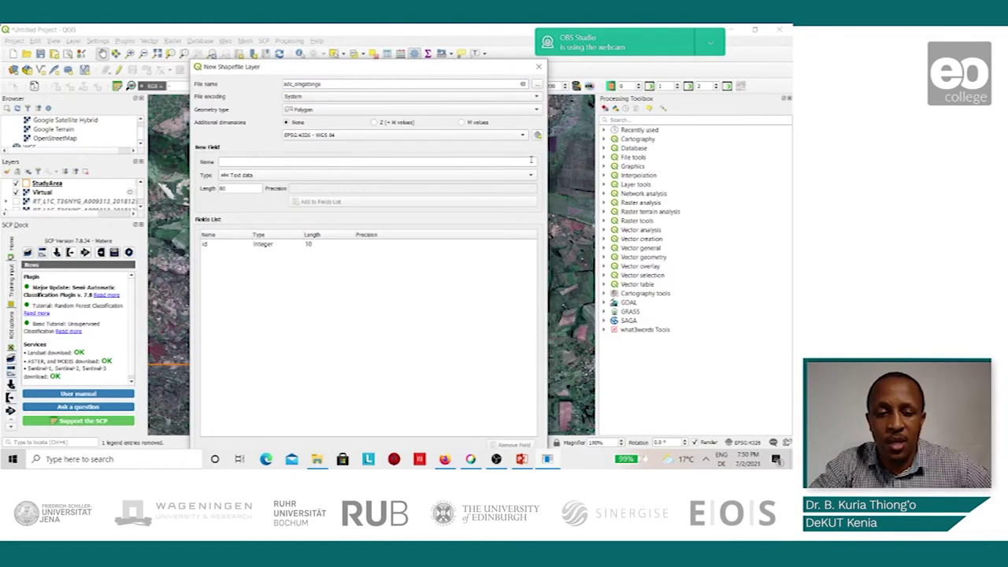
{"action": "left_click", "coordinate": [537, 136]}
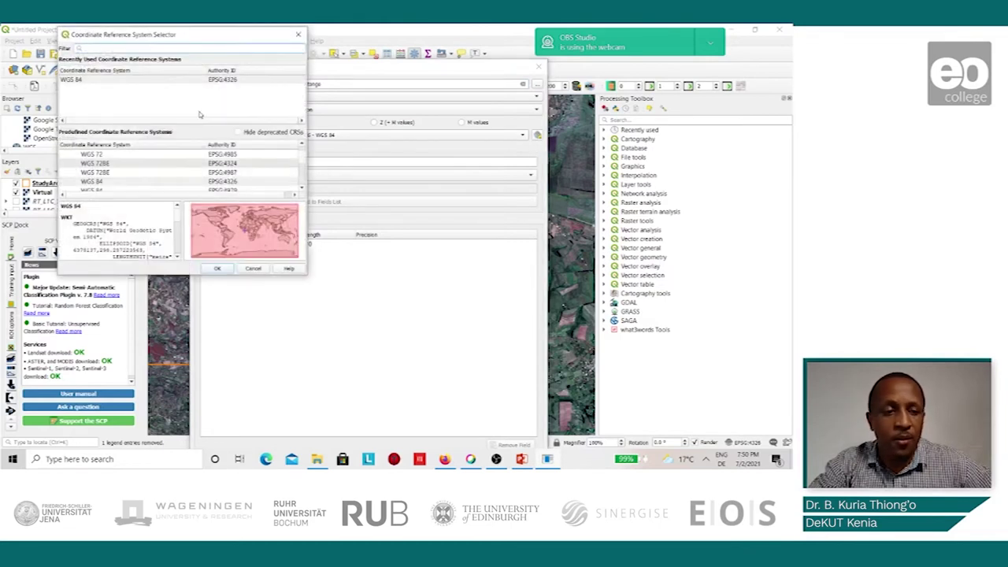
{"action": "left_click", "coordinate": [80, 82]}
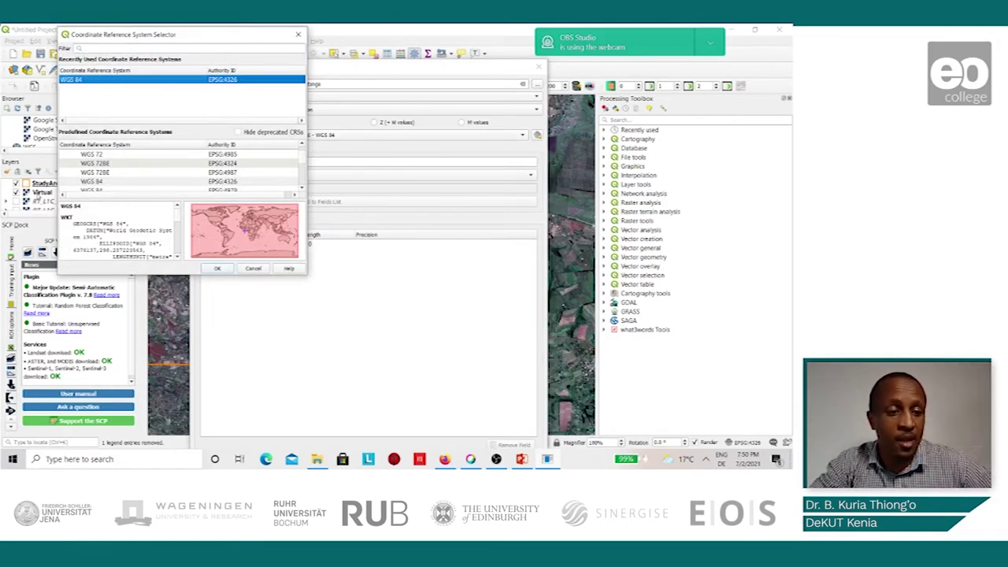
{"action": "left_click", "coordinate": [218, 268]}
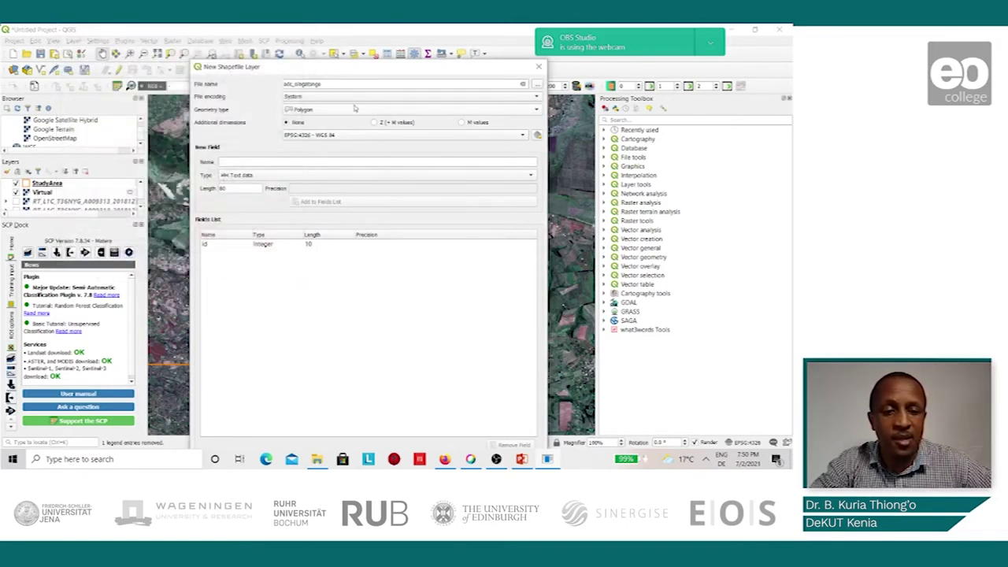
{"action": "left_click_drag", "start_coordinate": [359, 71], "coordinate": [340, 41]}
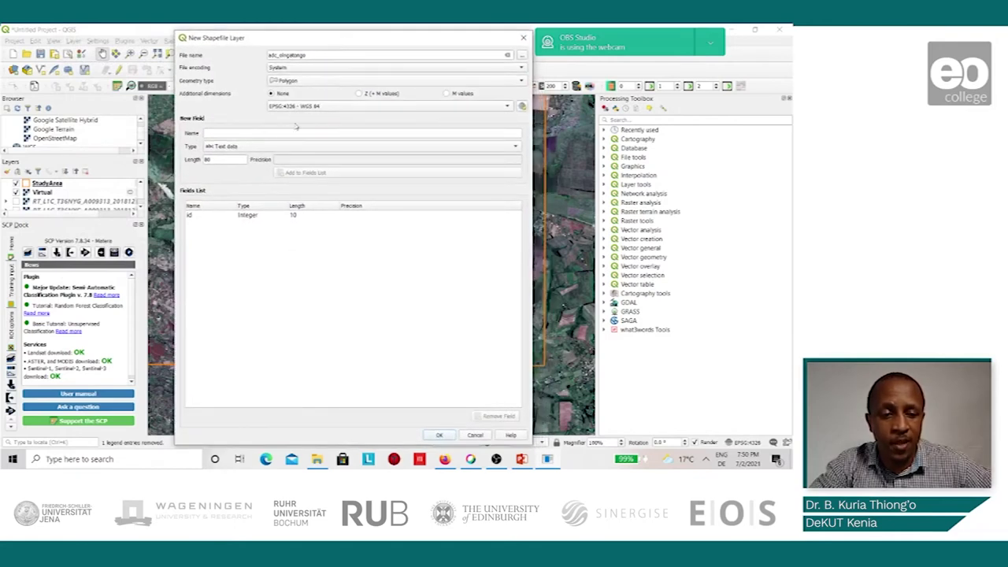
Add the Field_name attribute, set field types, and create the adc_olngatongo layer
{"action": "left_click", "coordinate": [248, 133]}
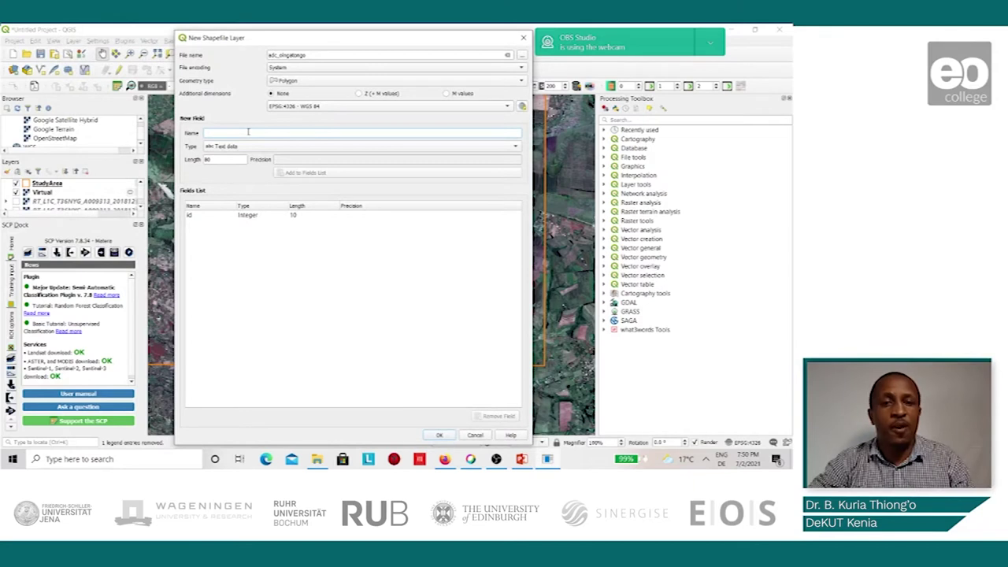
{"action": "type", "text": "ld_name"}
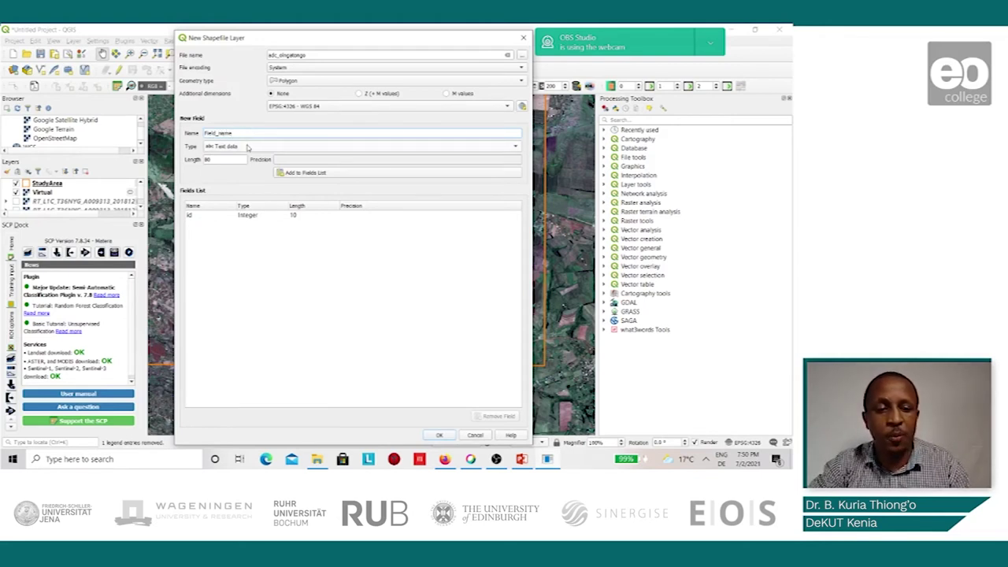
{"action": "left_click", "coordinate": [441, 175]}
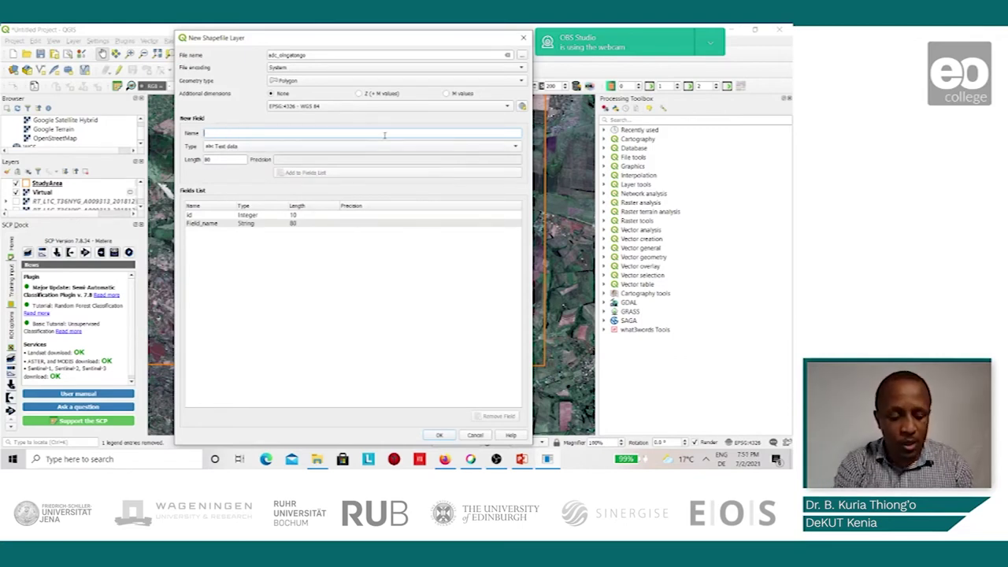
{"action": "type", "text": "f"}
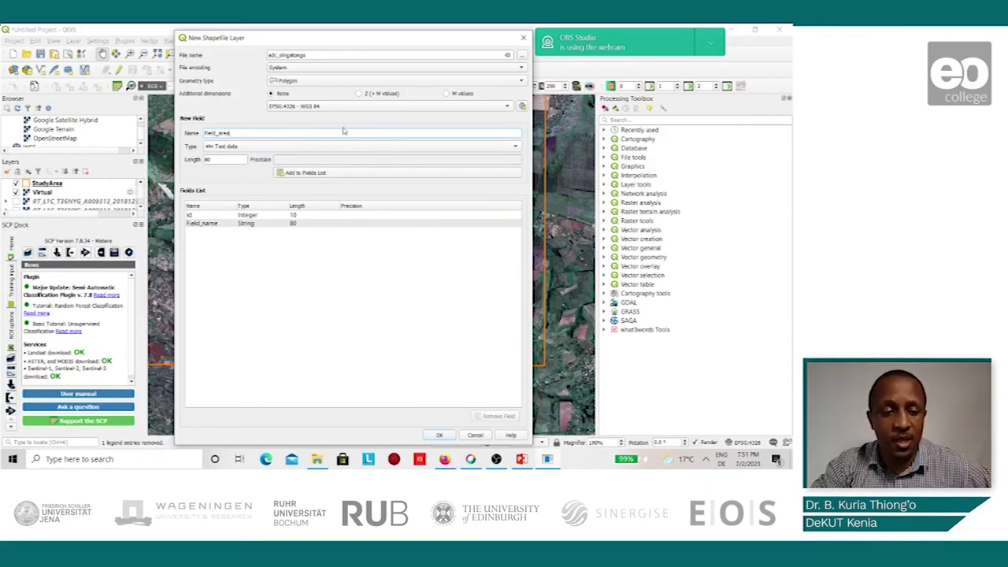
{"action": "left_click", "coordinate": [407, 148]}
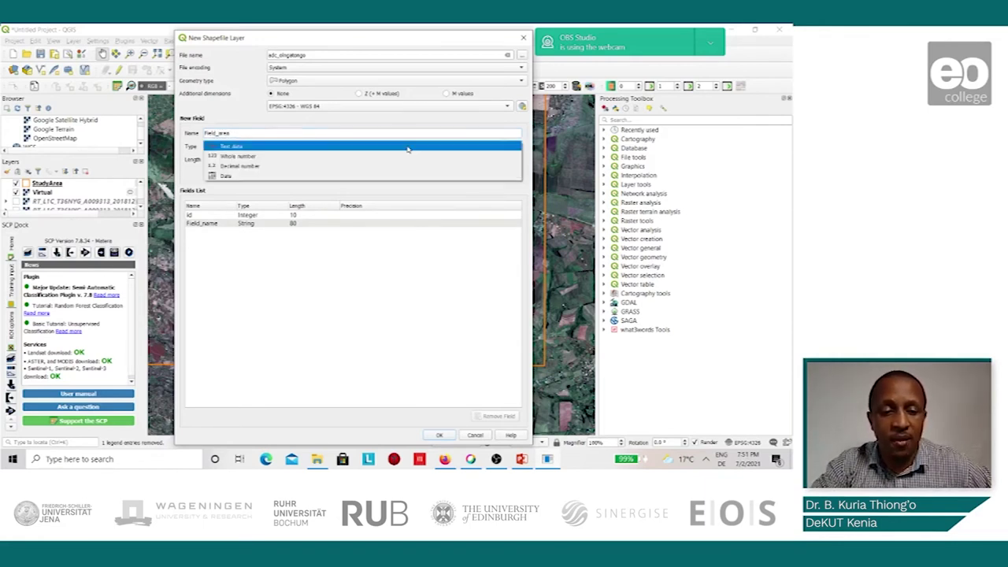
{"action": "left_click", "coordinate": [260, 166]}
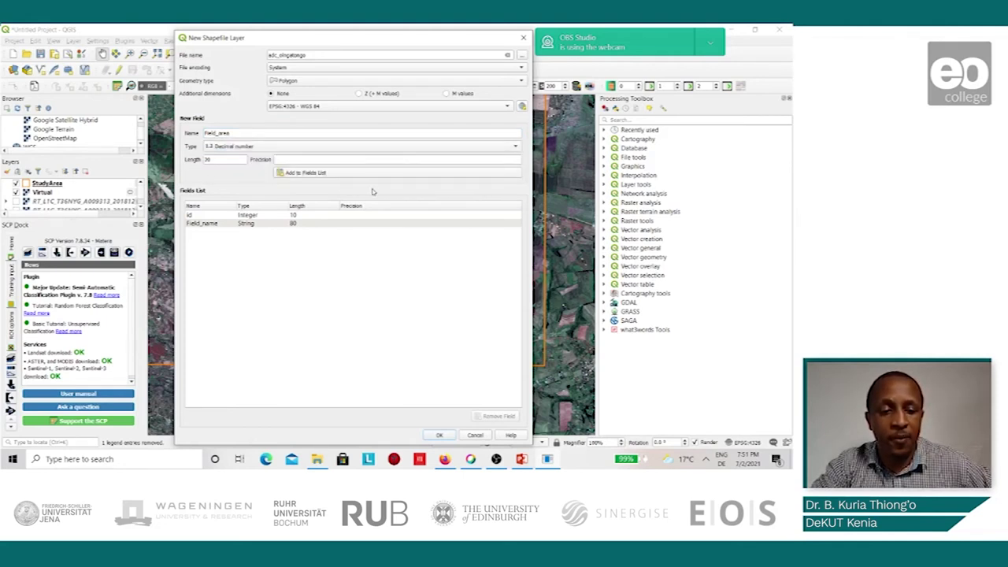
{"action": "left_click_drag", "start_coordinate": [313, 38], "coordinate": [313, 32]}
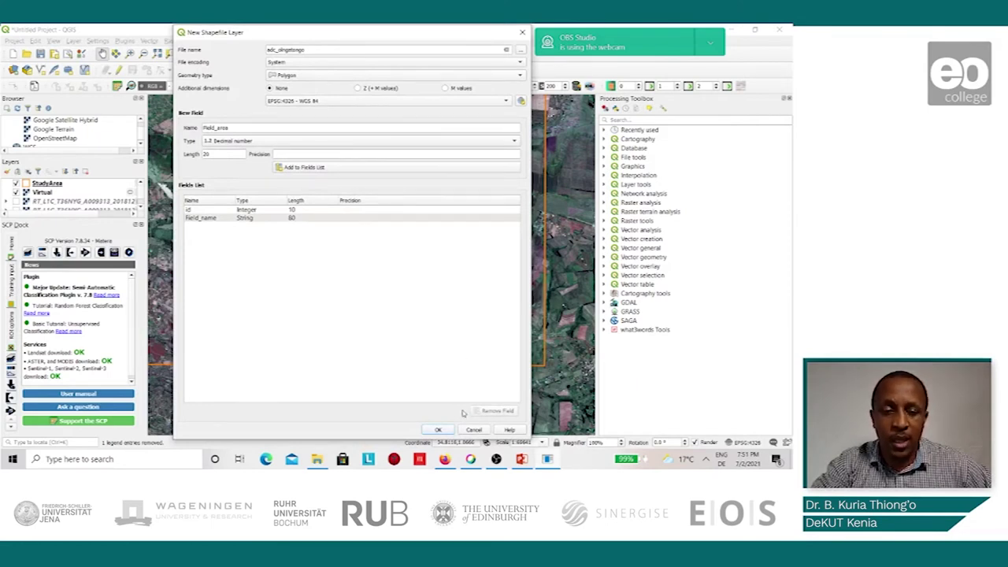
{"action": "left_click", "coordinate": [439, 430]}
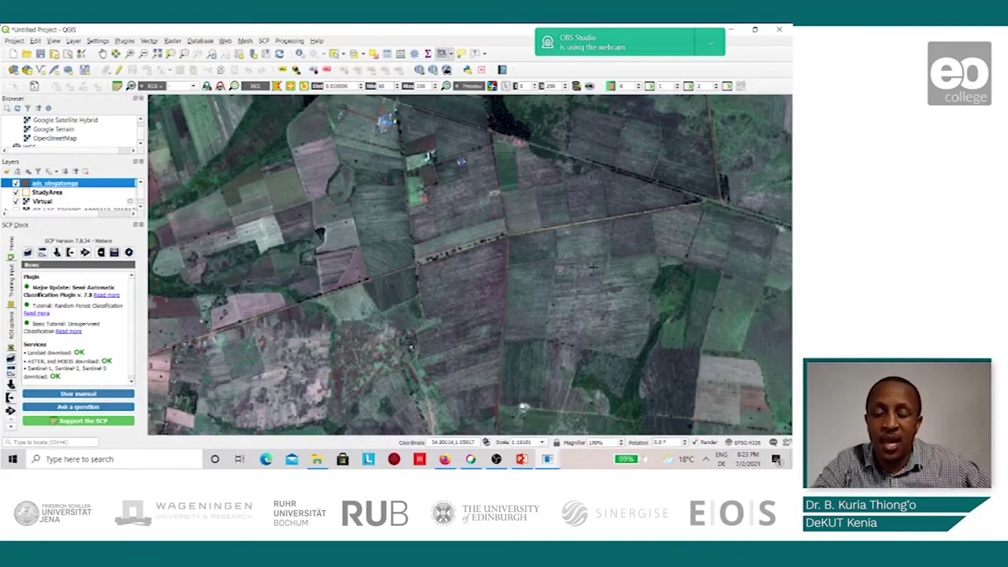
Zoom in on the farm parcels lining the road
{"action": "scroll", "coordinate": [569, 249], "scroll_direction": "up", "scroll_amount": 1}
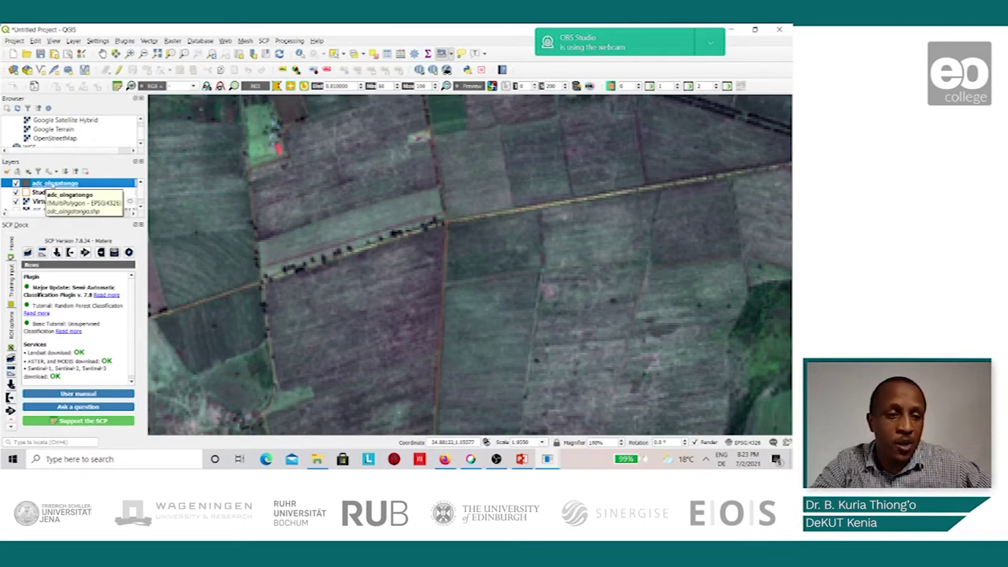
Toggle editing and digitize the first field polygon beside the road with id 1 and a Field_name value
{"action": "left_click", "coordinate": [119, 70]}
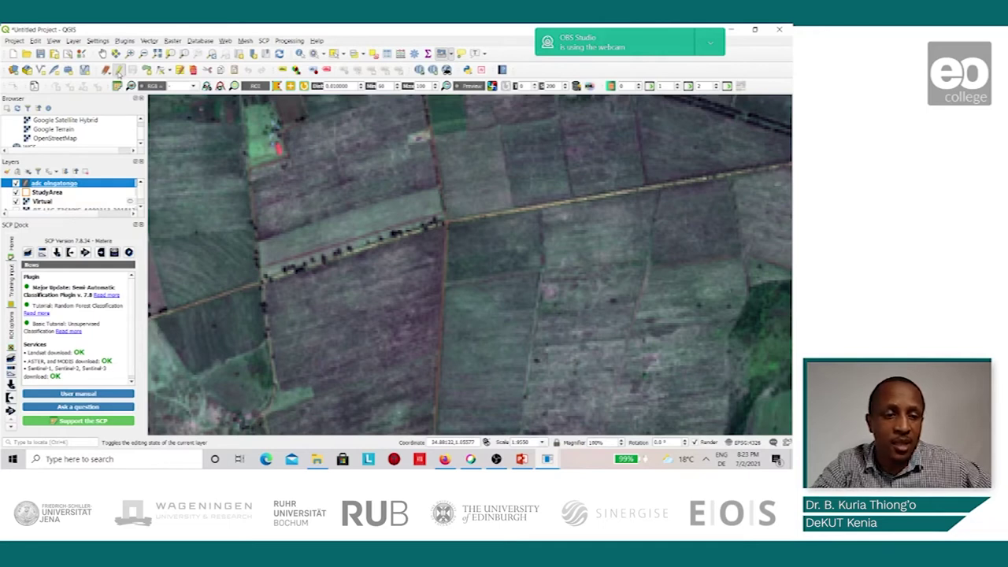
{"action": "left_click", "coordinate": [147, 70]}
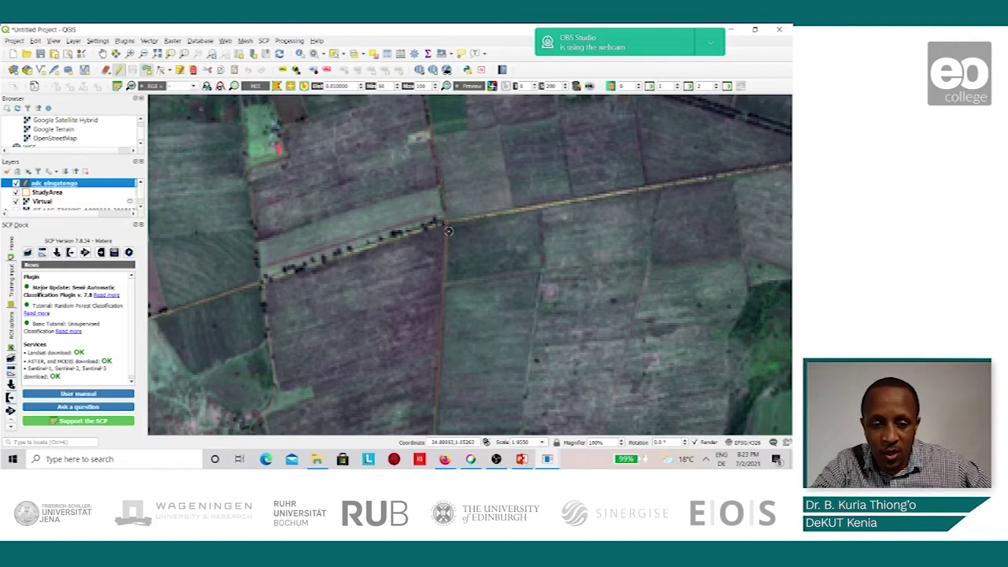
{"action": "left_click", "coordinate": [445, 282]}
{"action": "left_click", "coordinate": [538, 269]}
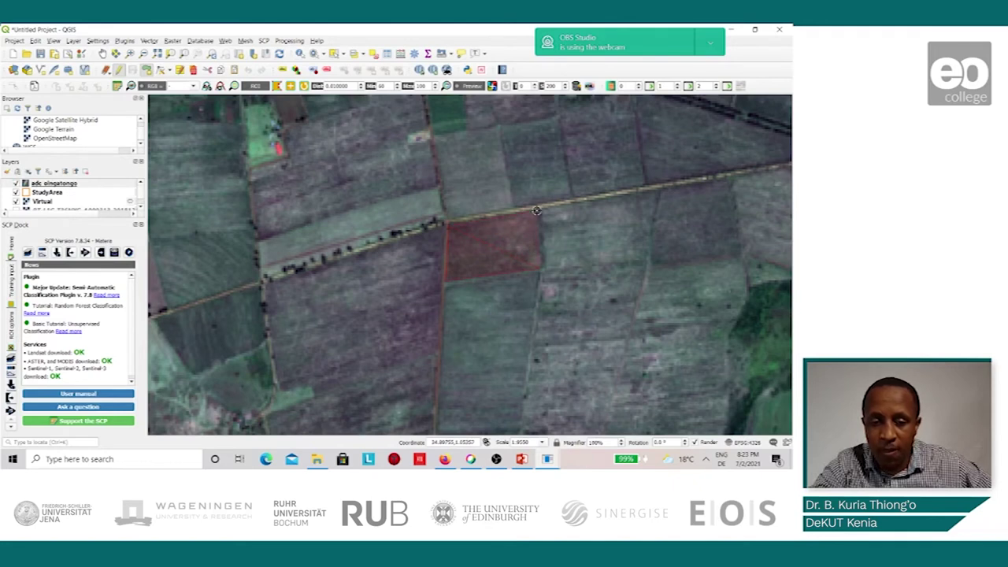
{"action": "right_click", "coordinate": [536, 211]}
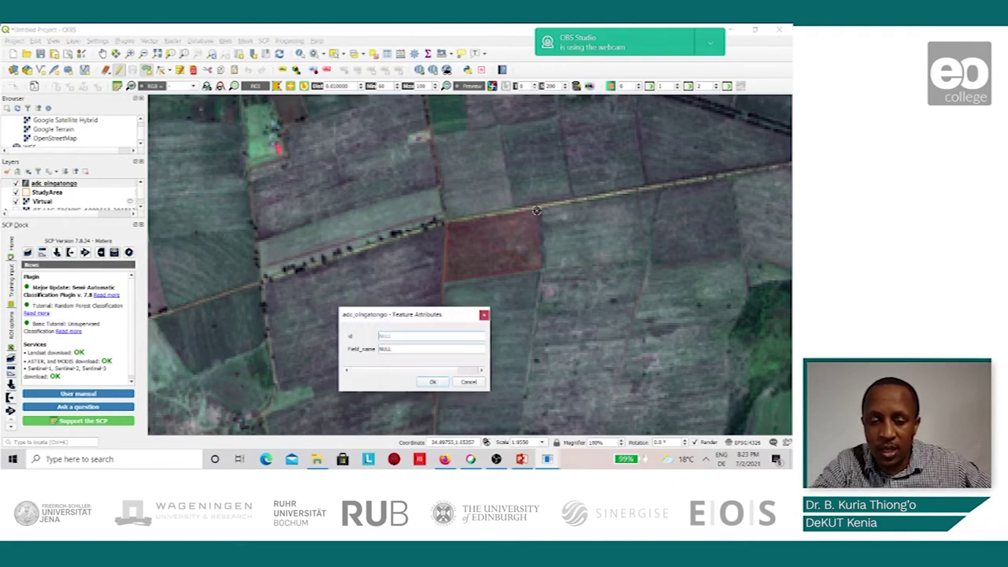
{"action": "type", "text": "1"}
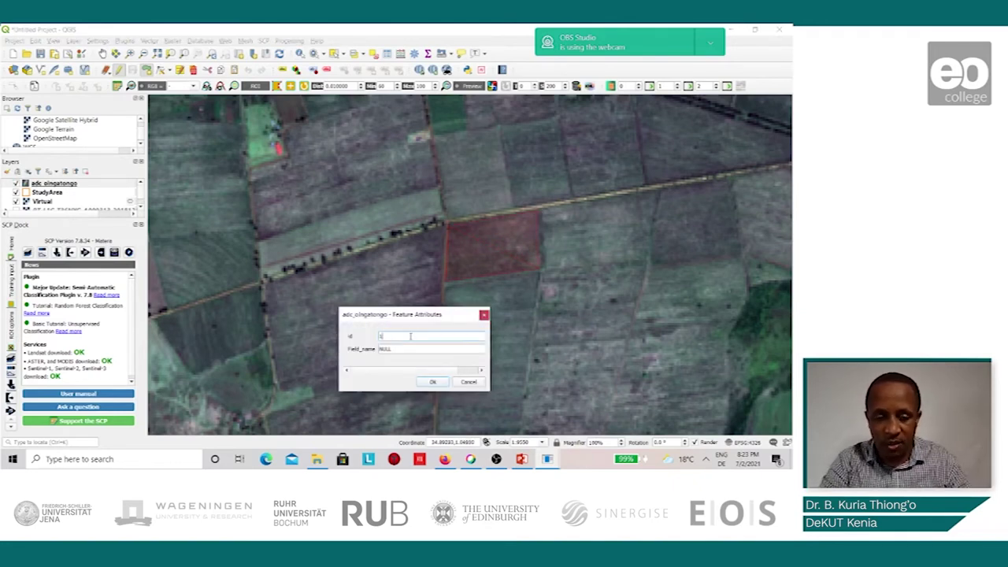
{"action": "left_click", "coordinate": [405, 347]}
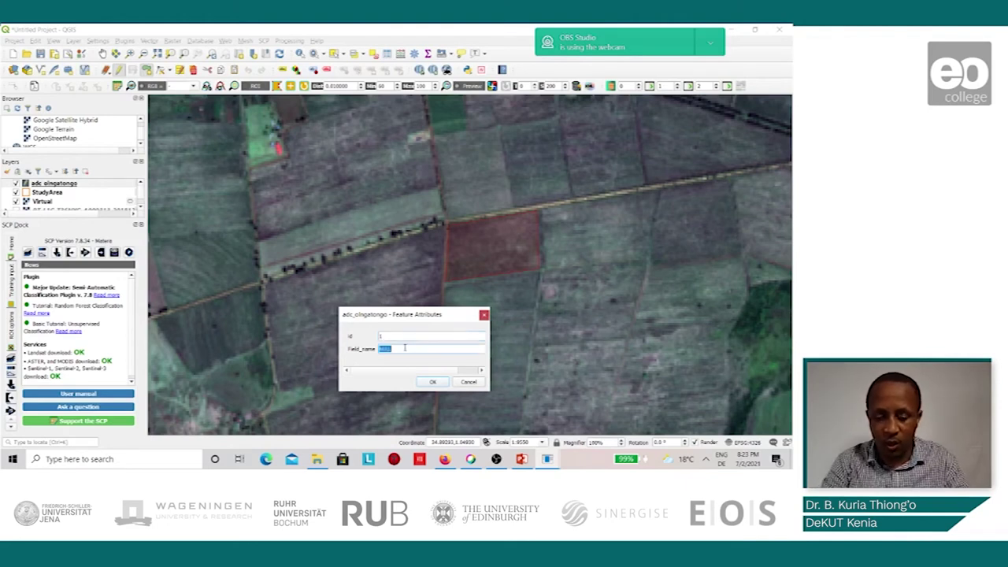
{"action": "type", "text": "H6"}
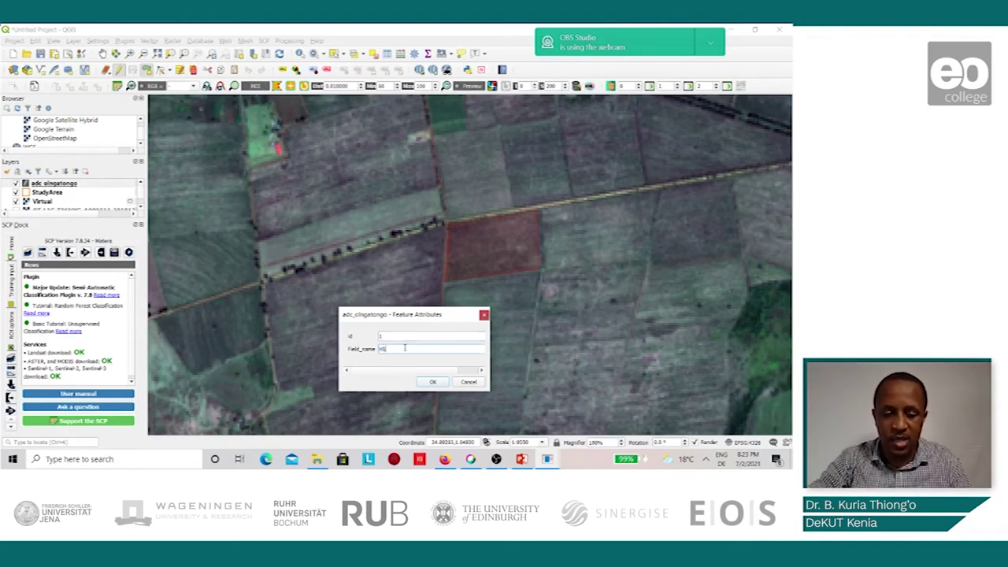
{"action": "left_click", "coordinate": [430, 382]}
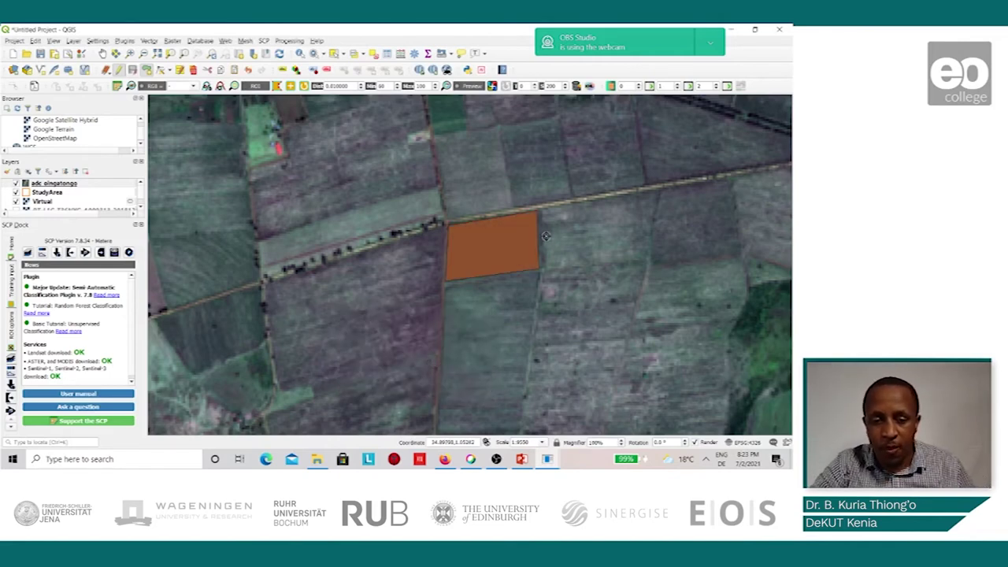
Trace the four-corner field east of the first polygon, entering id 2 and Field_name H2
{"action": "scroll", "coordinate": [546, 219], "scroll_direction": "down", "scroll_amount": 1}
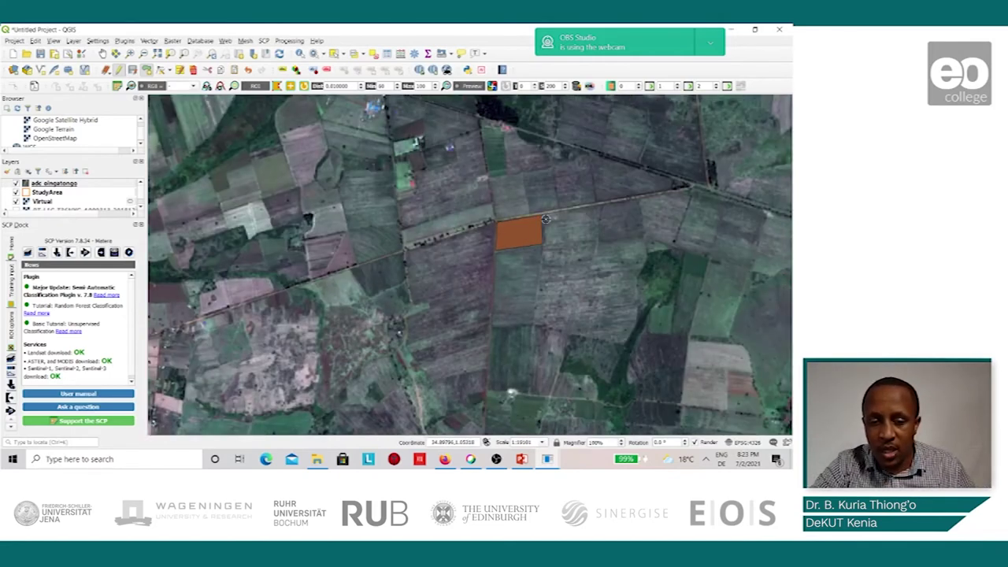
{"action": "left_click", "coordinate": [545, 216]}
{"action": "left_click", "coordinate": [544, 241]}
{"action": "left_click", "coordinate": [595, 240]}
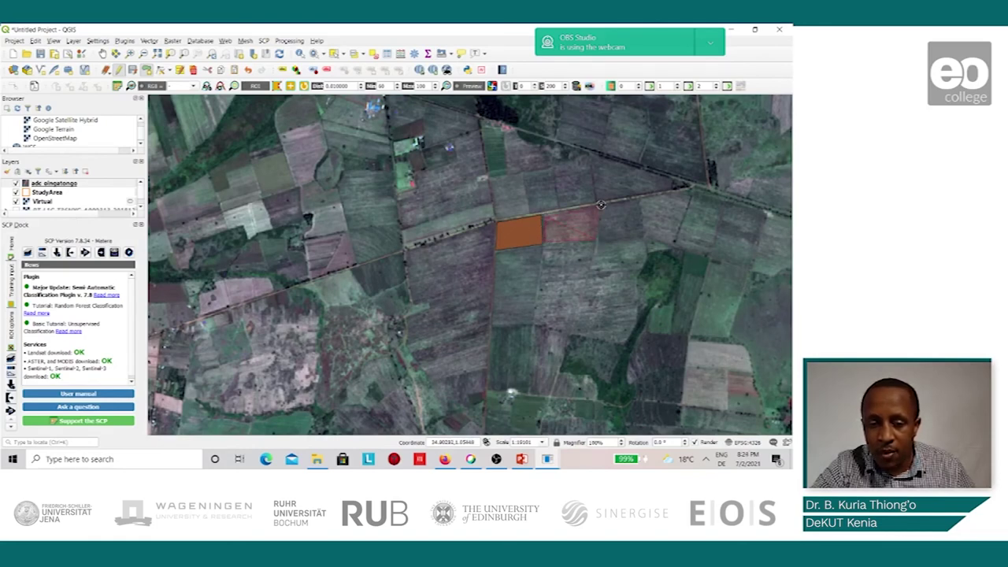
{"action": "left_click", "coordinate": [600, 205]}
{"action": "right_click", "coordinate": [600, 205]}
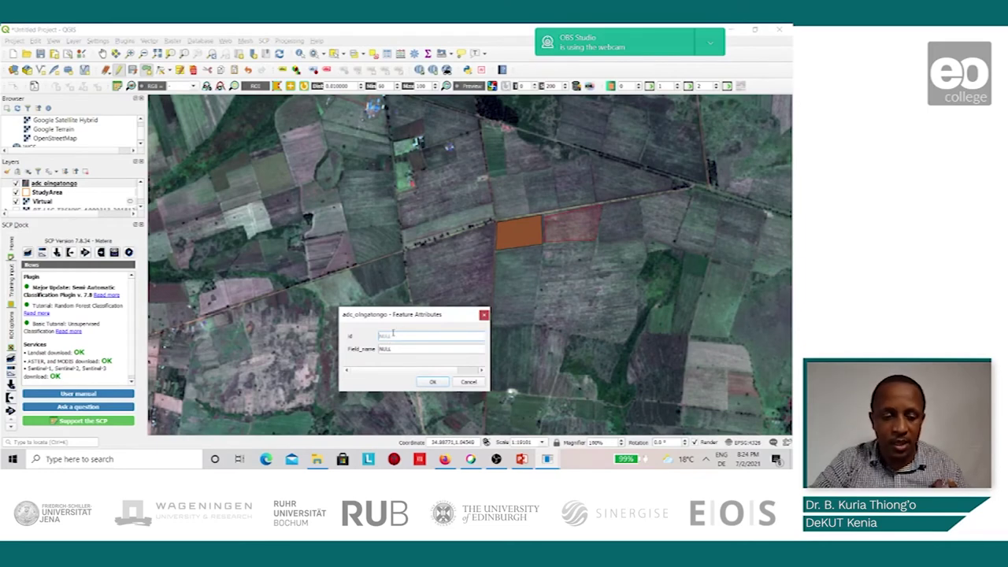
{"action": "type", "text": "2"}
{"action": "key", "text": "Tab"}
{"action": "type", "text": "H"}
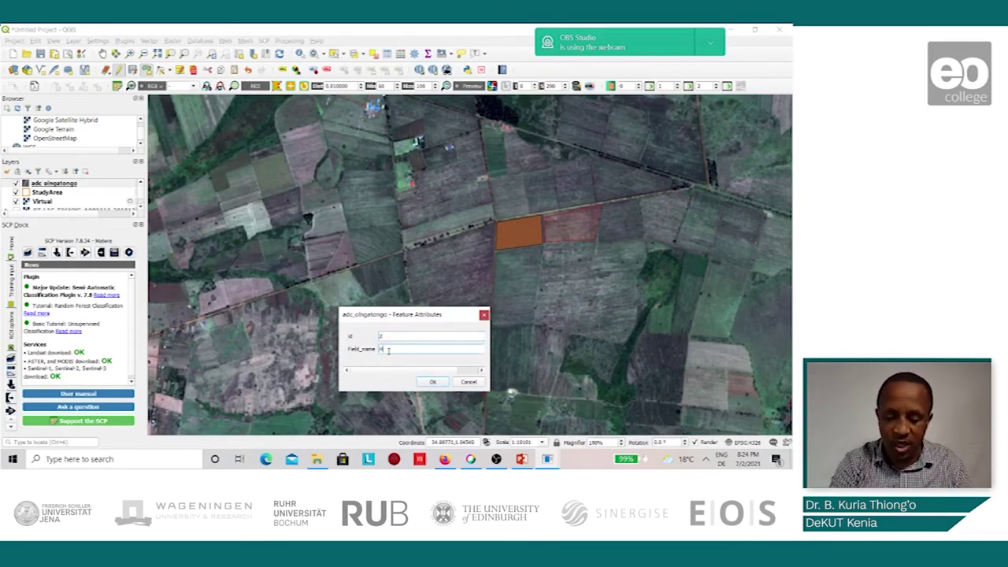
{"action": "type", "text": "2"}
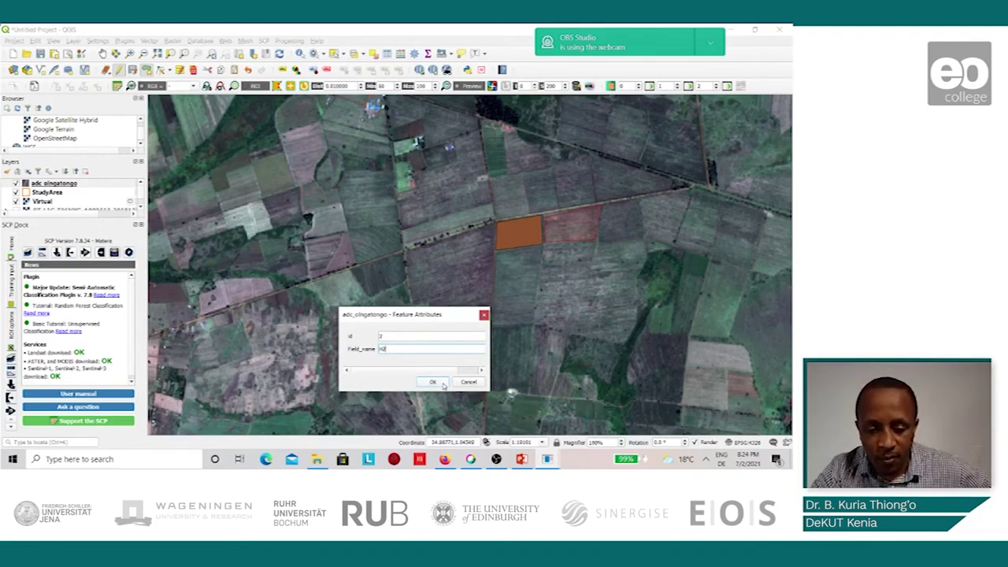
{"action": "left_click", "coordinate": [432, 382]}
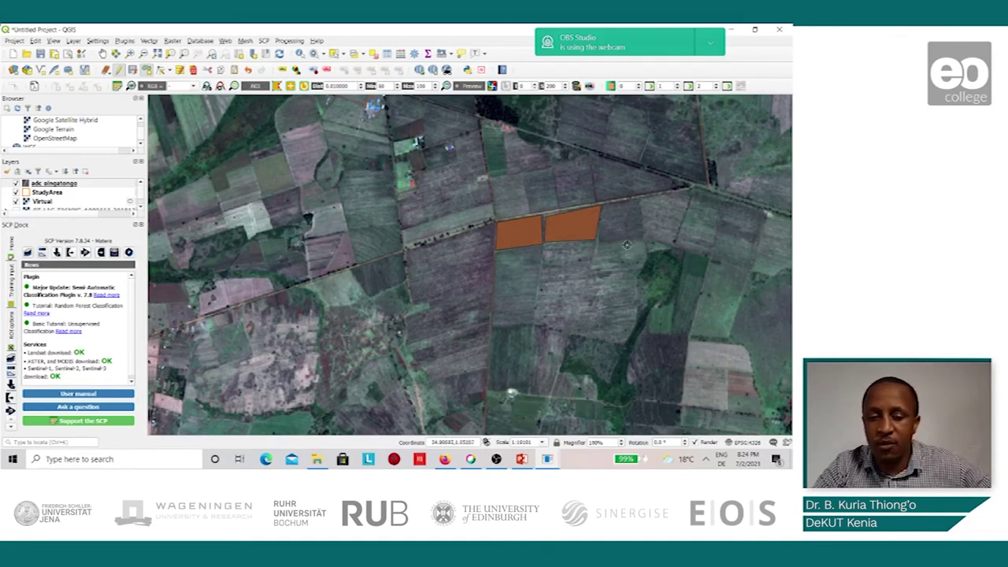
{"action": "scroll", "coordinate": [541, 253], "scroll_direction": "down", "scroll_amount": 1}
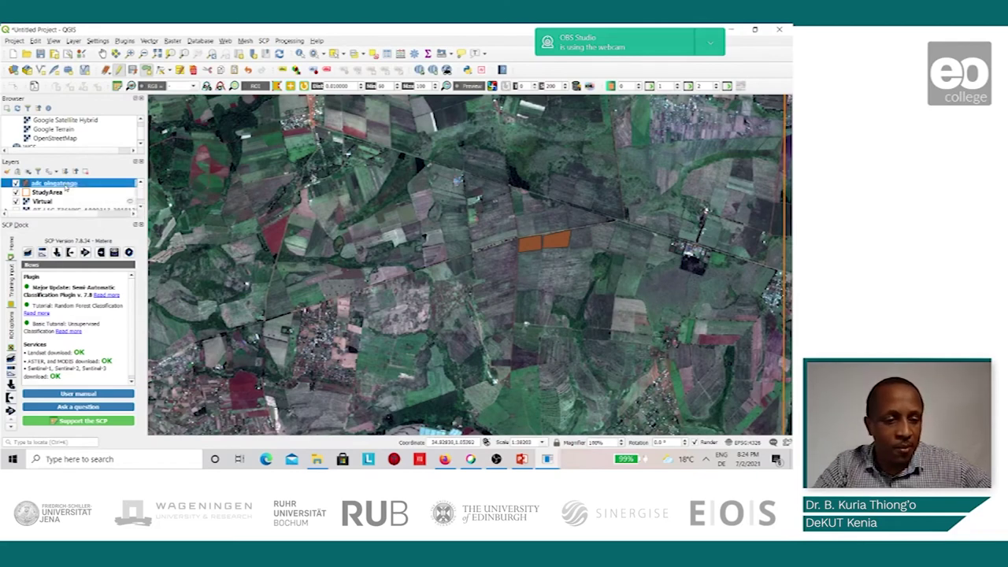
Open the adc_olngatongo attribute table, select the H1 and H2 rows, and launch the Field Calculator
{"action": "right_click", "coordinate": [66, 183]}
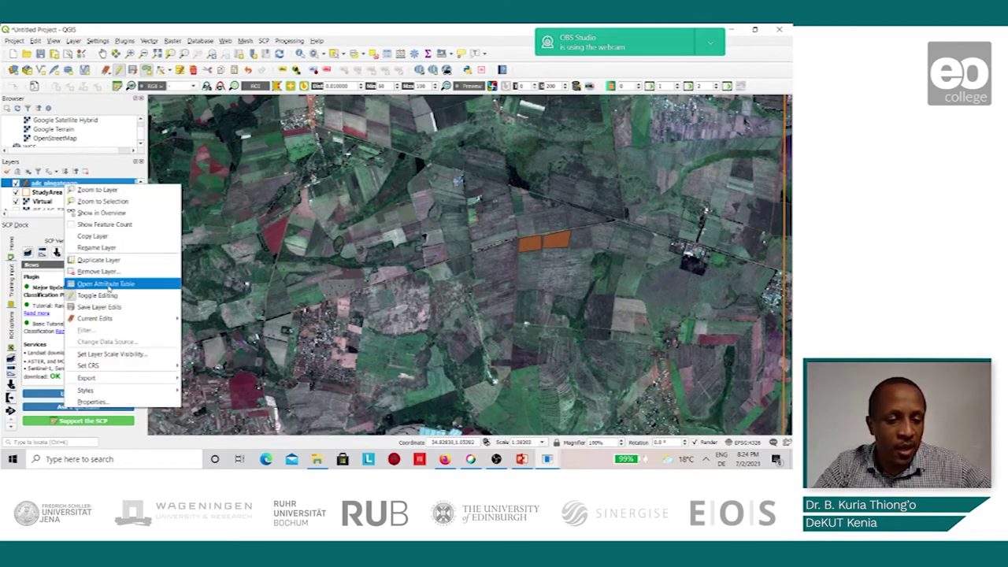
{"action": "left_click", "coordinate": [105, 284]}
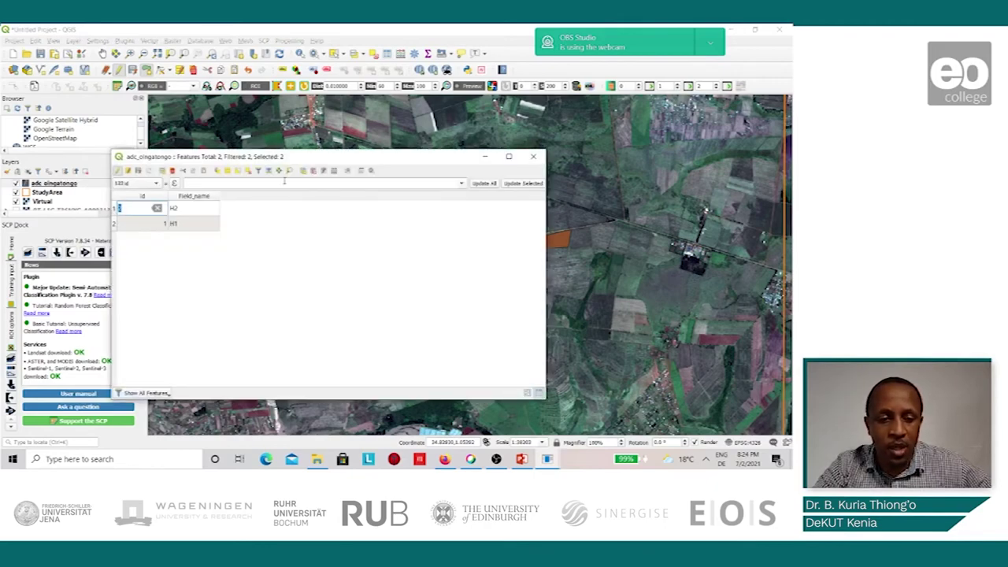
{"action": "left_click_drag", "start_coordinate": [293, 158], "coordinate": [252, 154]}
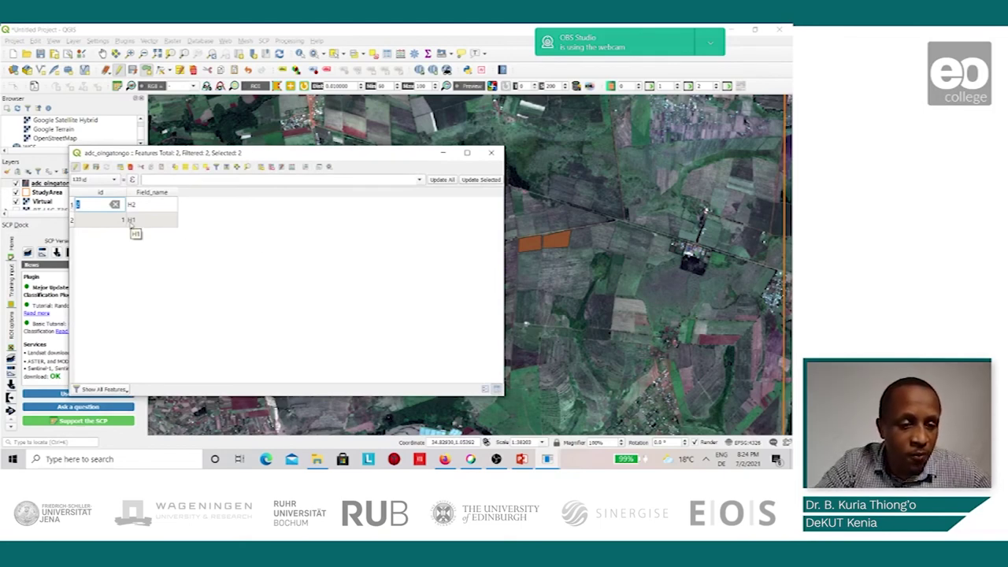
{"action": "left_click_drag", "start_coordinate": [203, 153], "coordinate": [184, 144]}
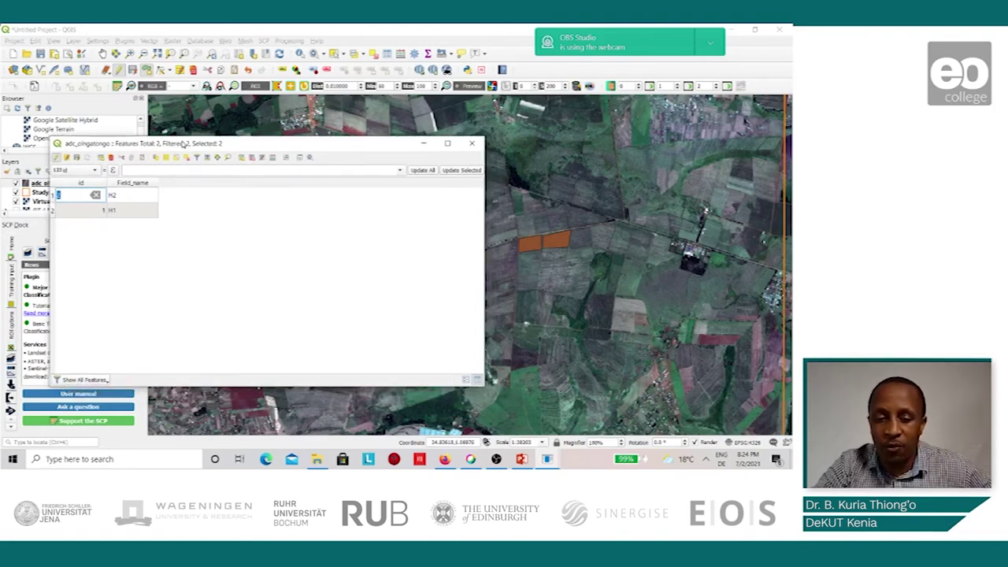
{"action": "left_click", "coordinate": [55, 195]}
{"action": "left_click", "coordinate": [55, 210], "text": "shift"}
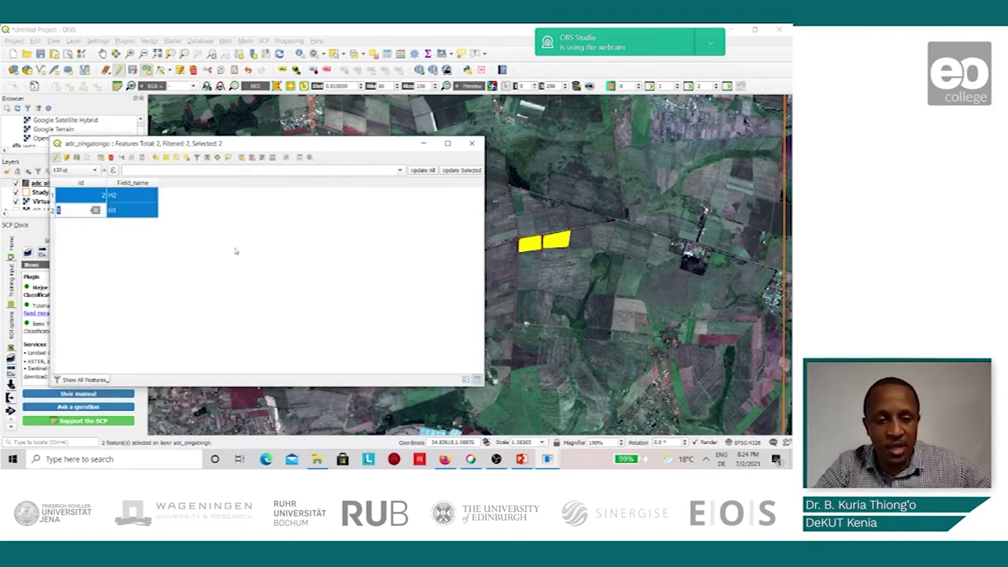
{"action": "left_click", "coordinate": [273, 159]}
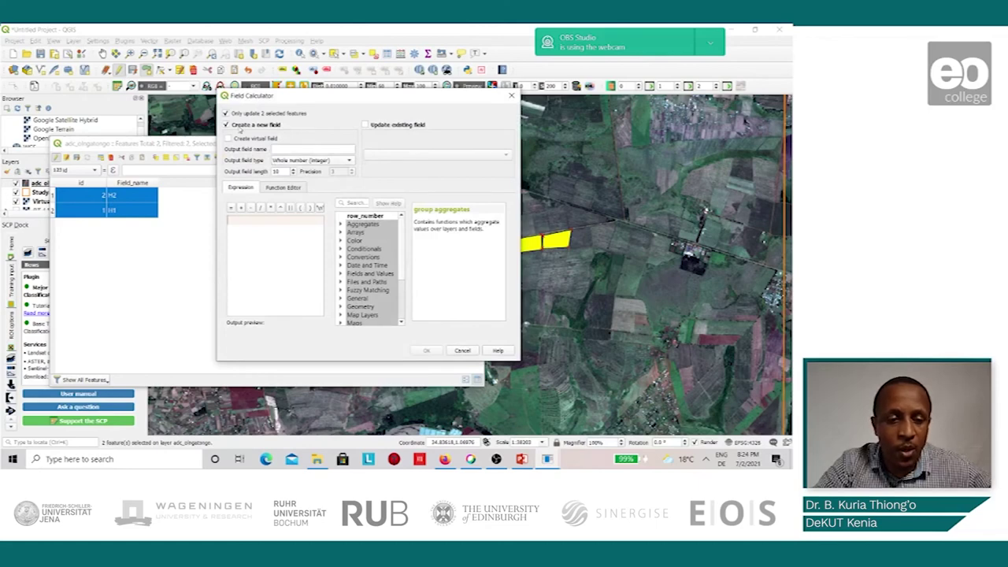
Create decimal field Field_area calculated as $area / 10000, giving 12.791 ha for H1 and 15.561 ha for H2
{"action": "left_click", "coordinate": [285, 149]}
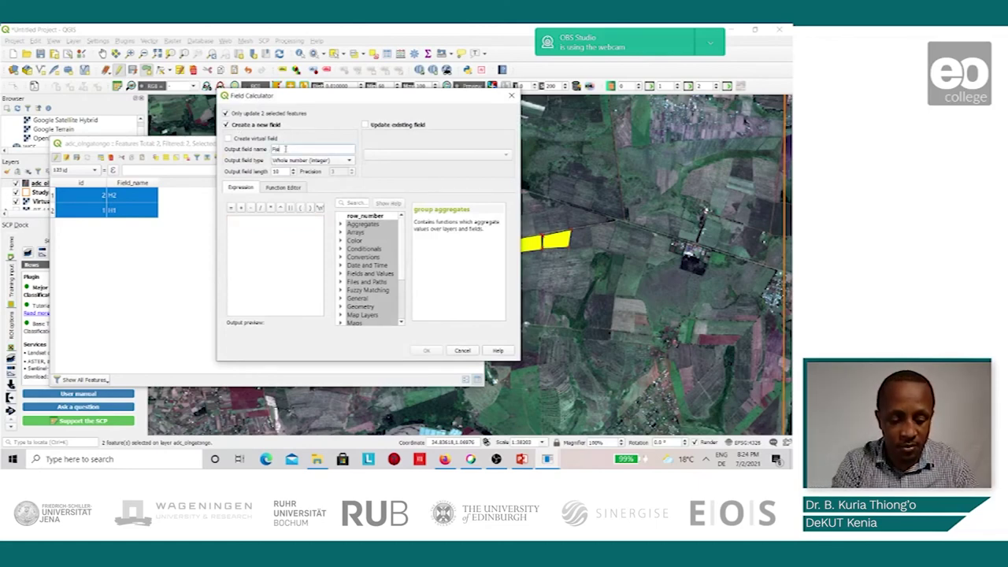
{"action": "type", "text": "Field_area"}
{"action": "left_click", "coordinate": [344, 161]}
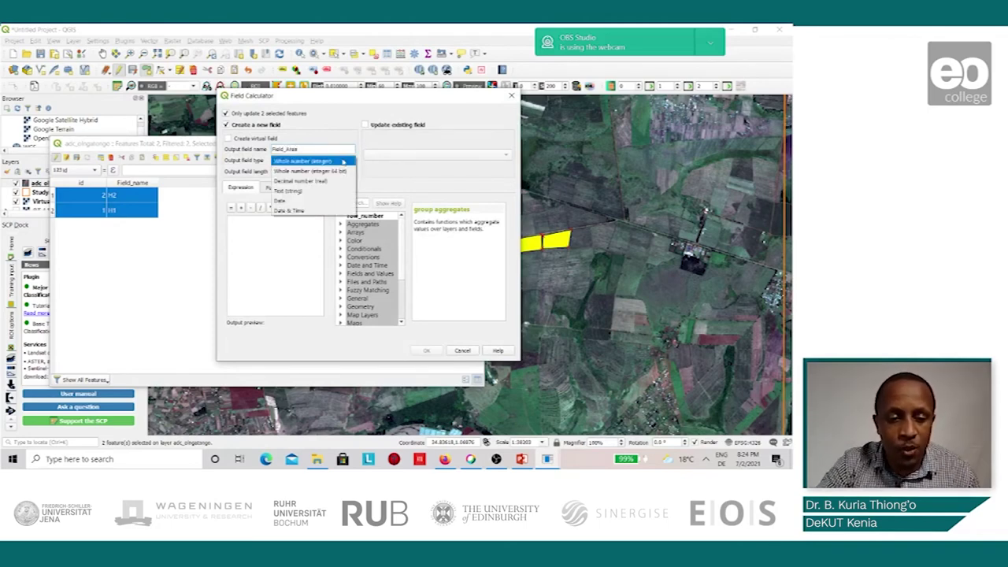
{"action": "left_click", "coordinate": [304, 183]}
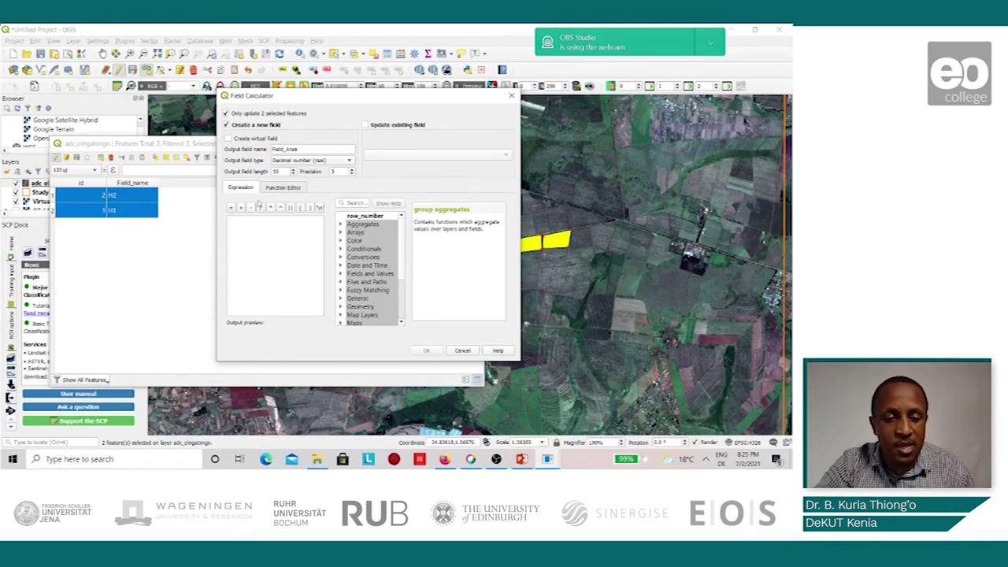
{"action": "scroll", "coordinate": [357, 272], "scroll_direction": "down", "scroll_amount": 1}
{"action": "left_click", "coordinate": [341, 281]}
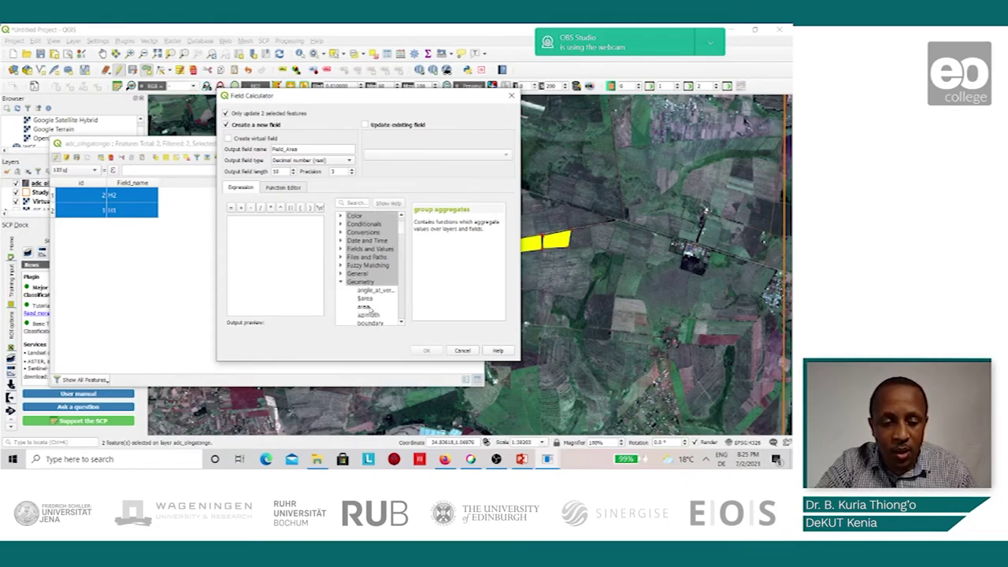
{"action": "double_click", "coordinate": [365, 300]}
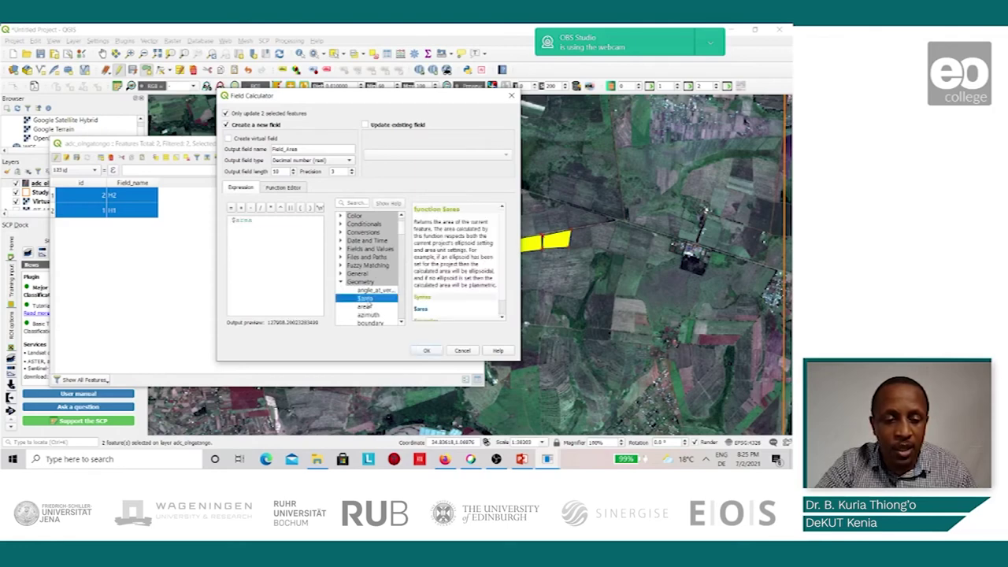
{"action": "left_click", "coordinate": [261, 208]}
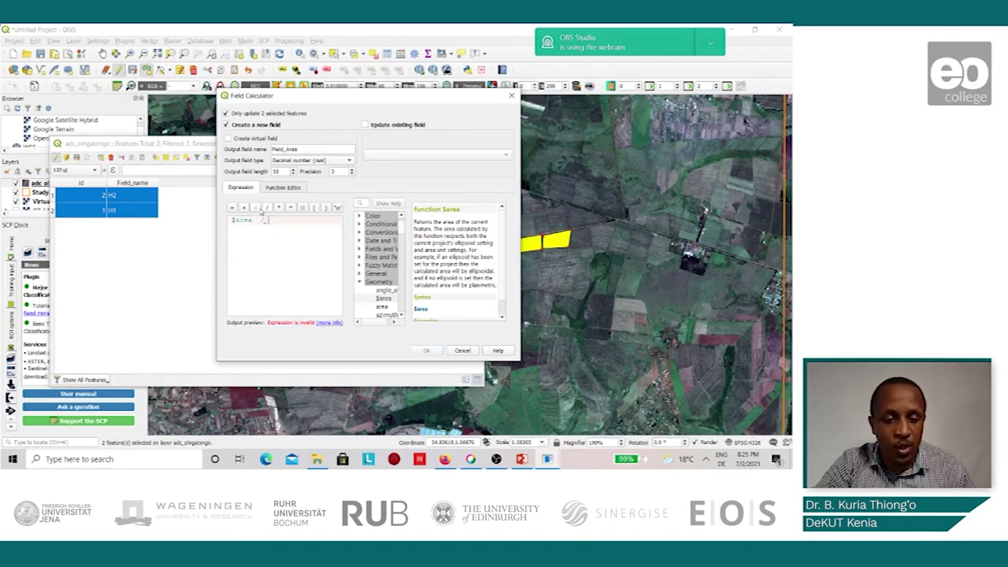
{"action": "type", "text": "10000"}
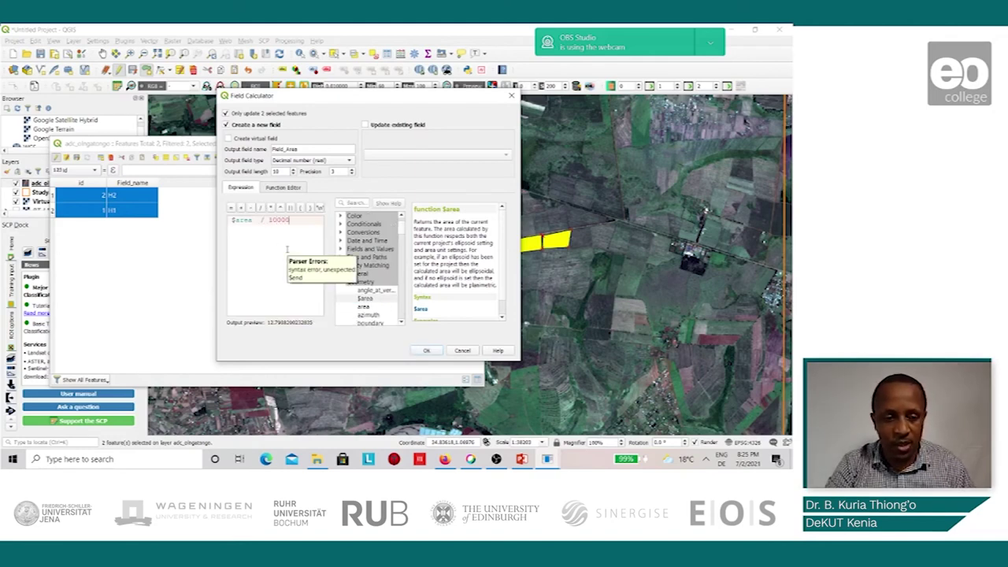
{"action": "left_click", "coordinate": [425, 350]}
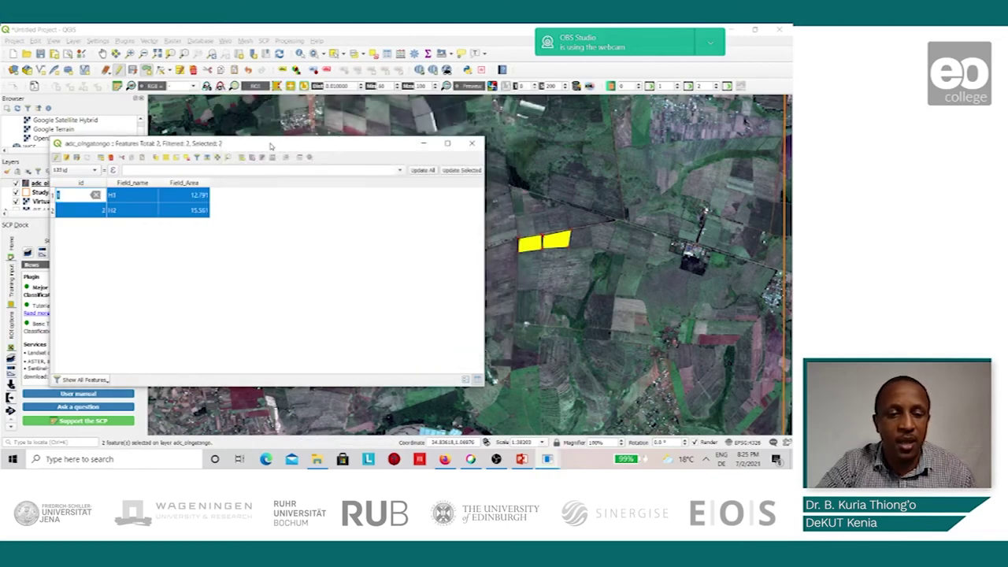
Move the attribute table window aside, then close it to show the map
{"action": "left_click_drag", "start_coordinate": [272, 145], "coordinate": [299, 136]}
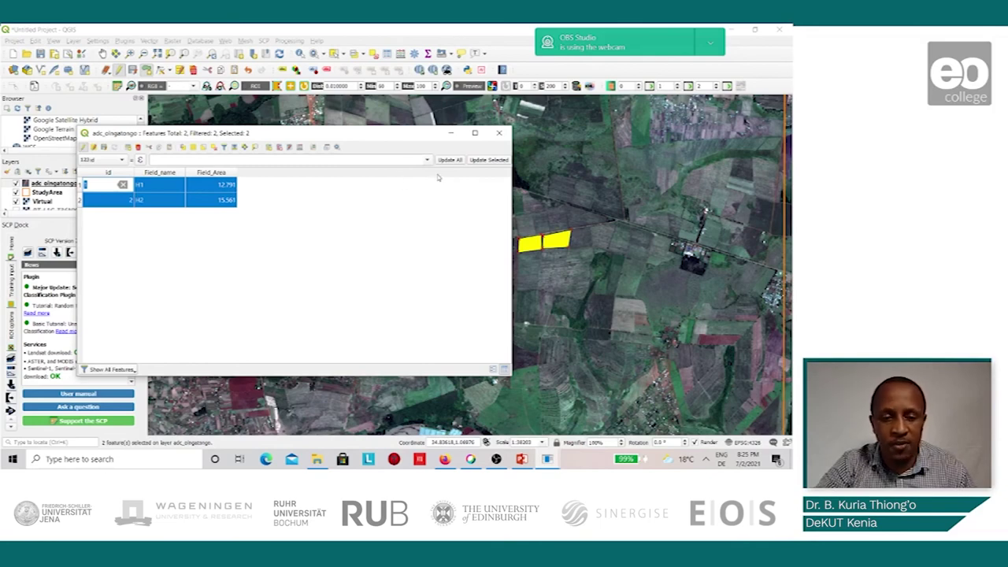
{"action": "left_click", "coordinate": [499, 133]}
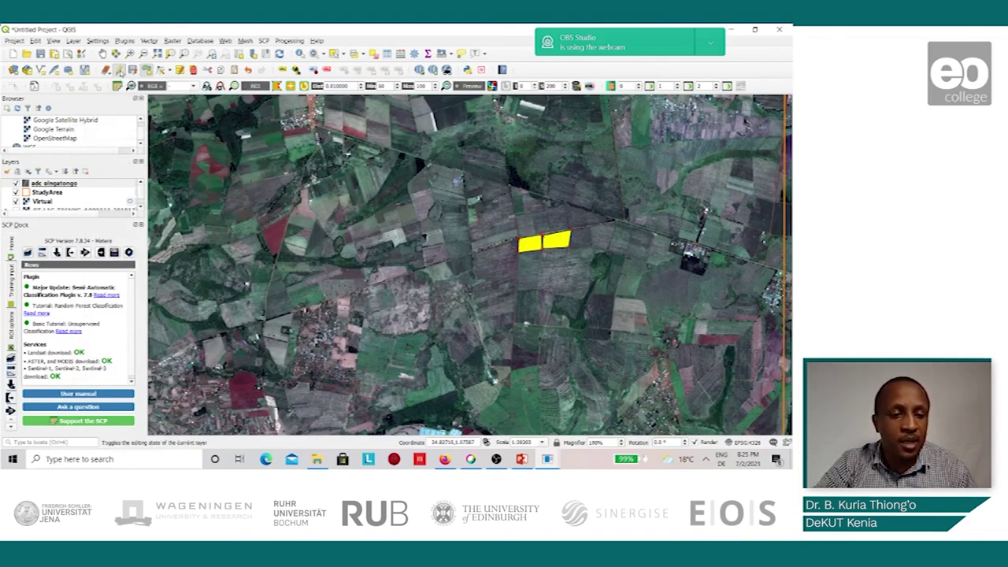
Stop editing the adc_olngatongo field layer, saving its changes
{"action": "left_click", "coordinate": [119, 71]}
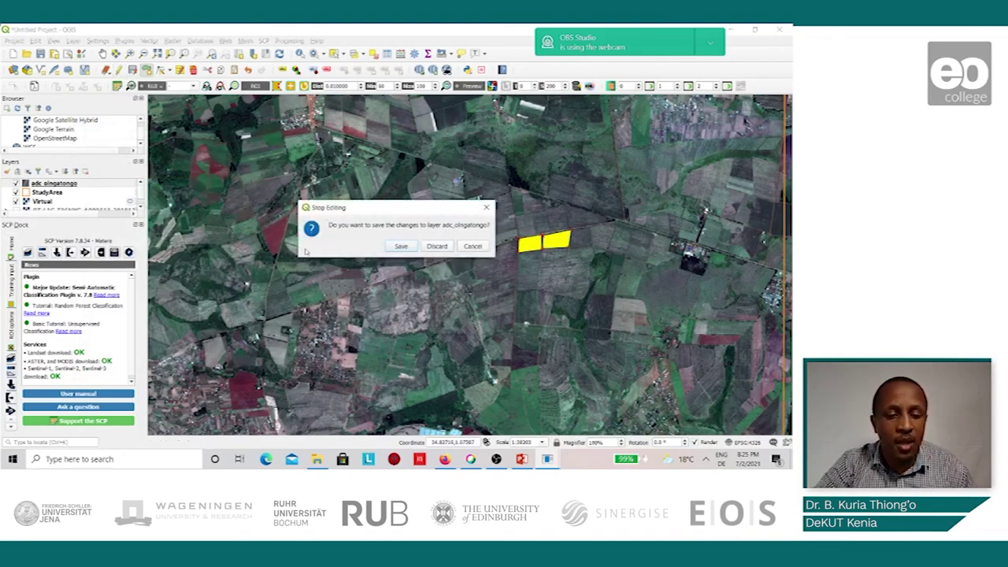
{"action": "left_click", "coordinate": [400, 247]}
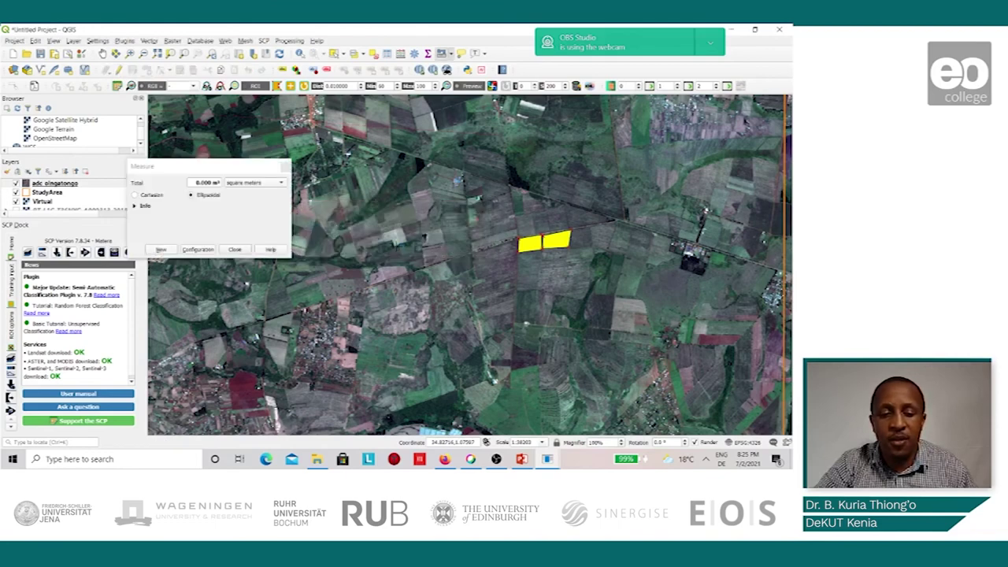